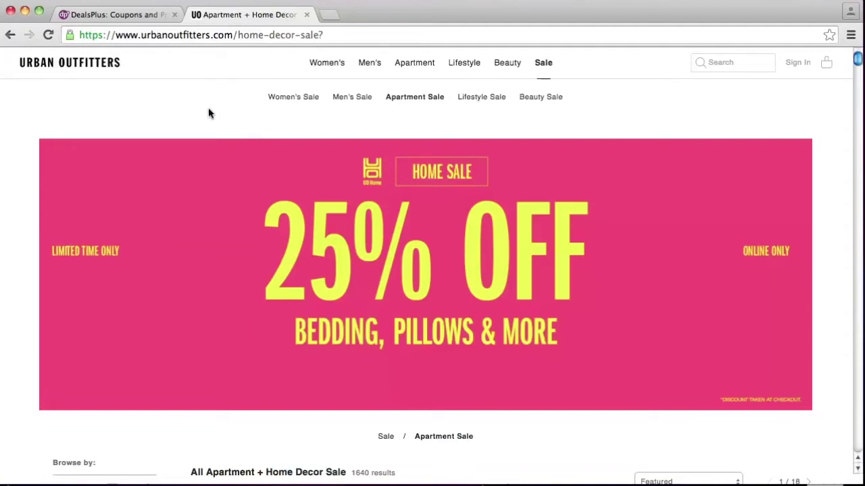
- Copy the Urban Outfitters Apartment + Home Decor Sale page address and return to DealsPlus
click(207, 37)
key(super+c)
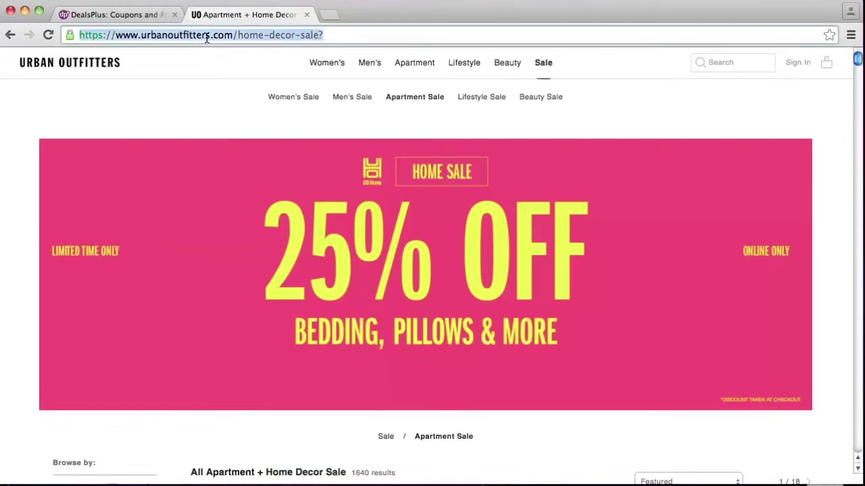
click(113, 14)
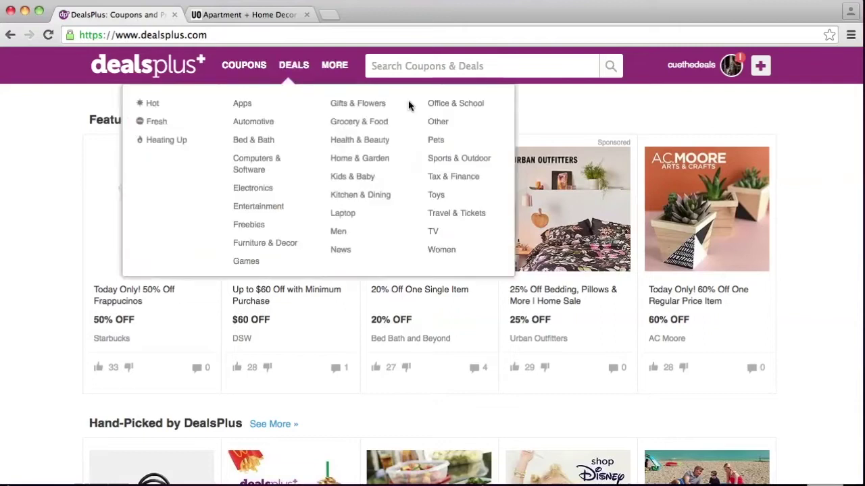
- Start a Deal / Product post from the pasted sale URL and continue to the prefilled form
click(765, 69)
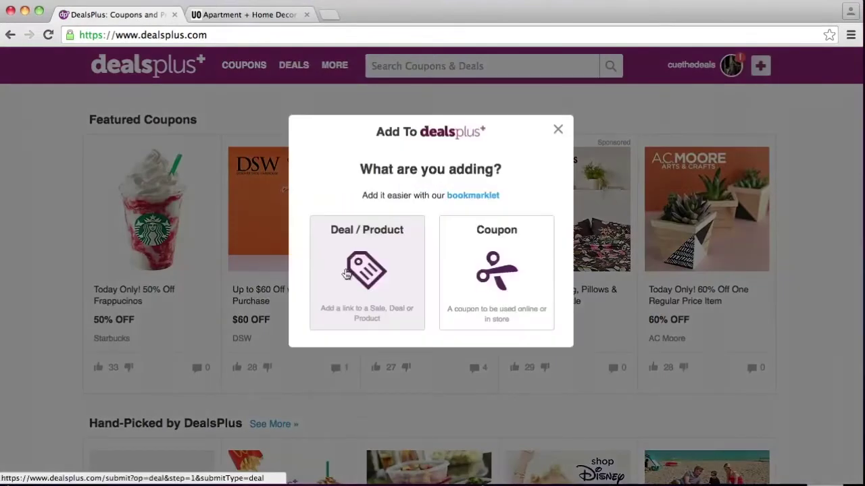
click(346, 273)
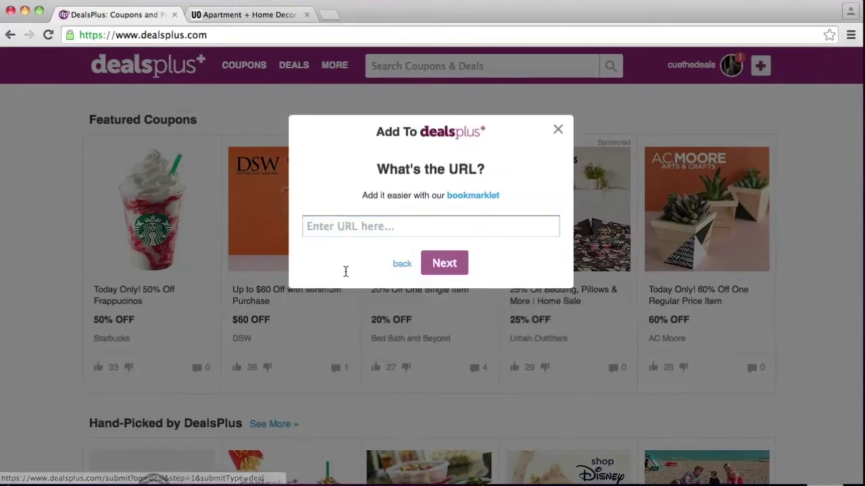
click(344, 231)
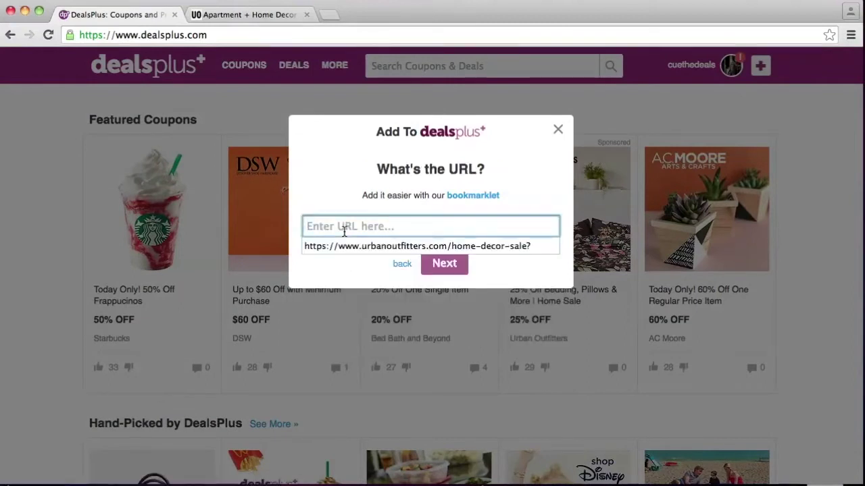
key(super+v)
click(448, 270)
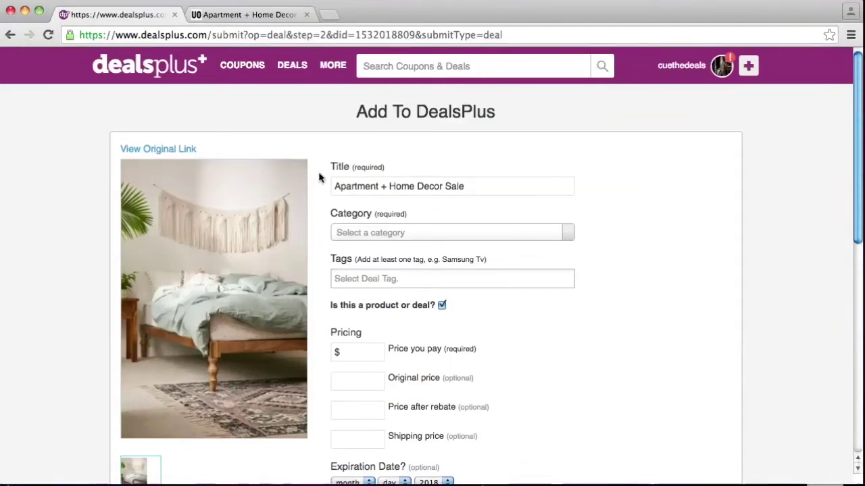
- Replace the title with '25% Off Bedding, Pillows & More', matching the Urban Outfitters banner wording
click(343, 190)
triple_click(343, 188)
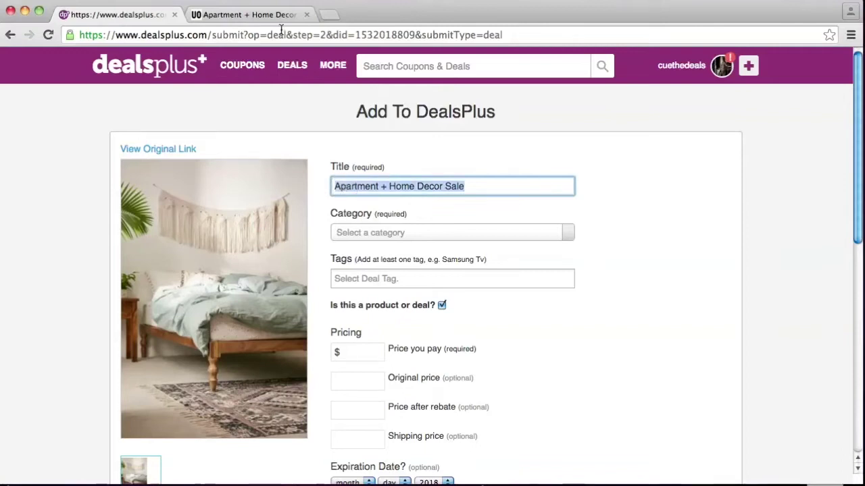
click(260, 16)
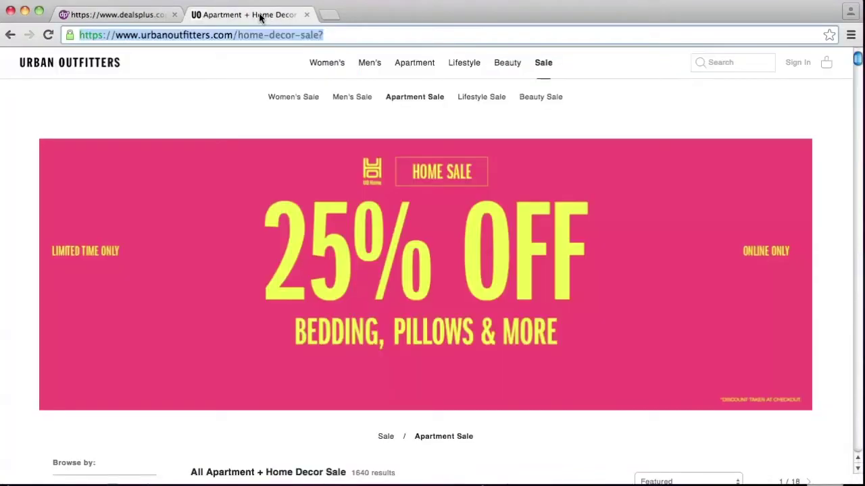
click(115, 14)
text(25% Off Bedding,)
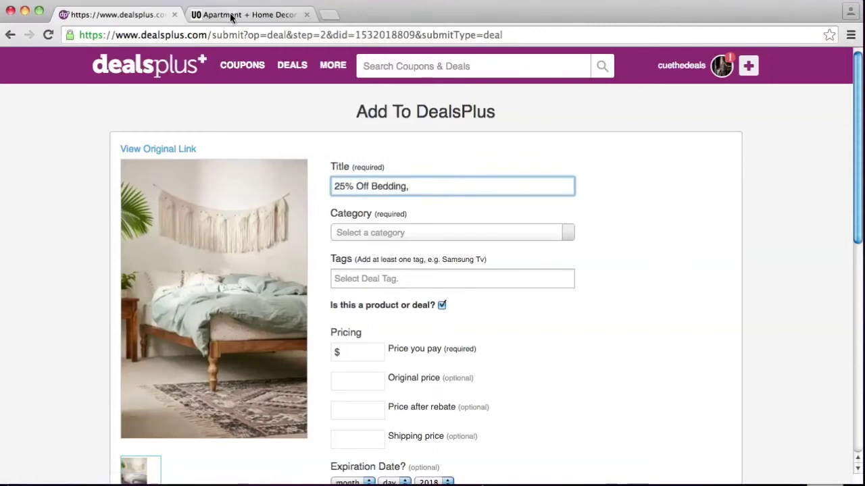
click(230, 15)
click(116, 14)
text(Pillows & More)
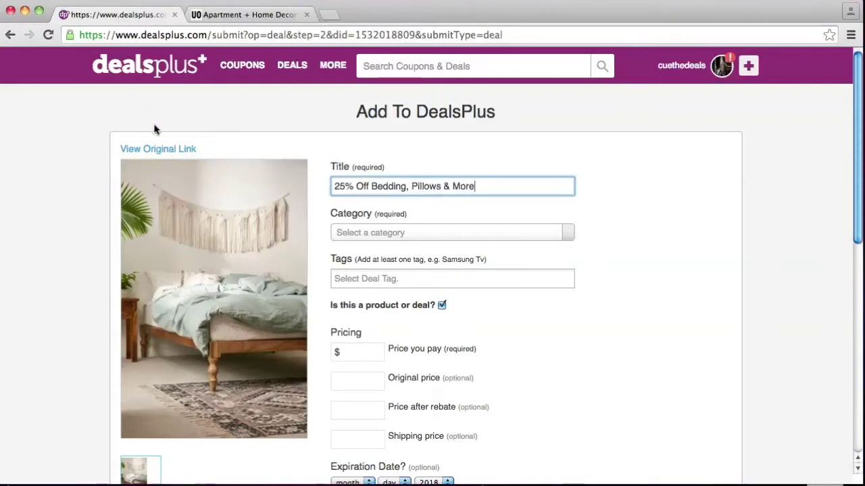
click(424, 234)
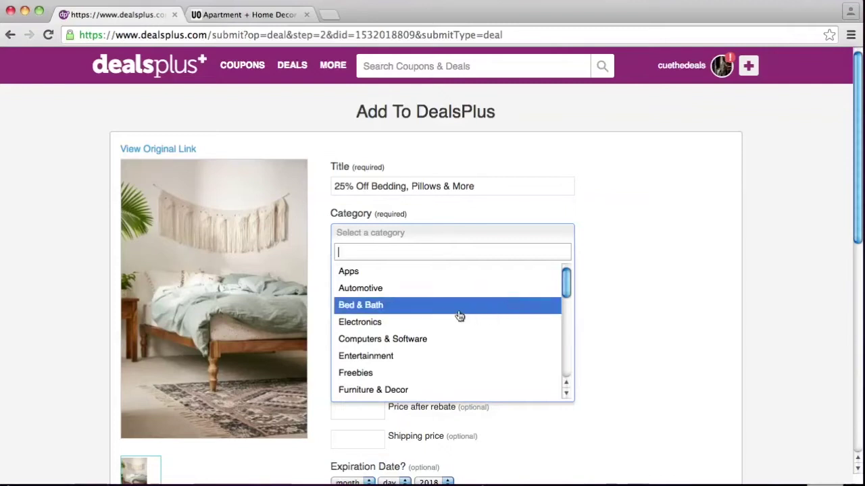
- Set the category to Bed & Bath and add the tags bedding, pillows and home
click(435, 307)
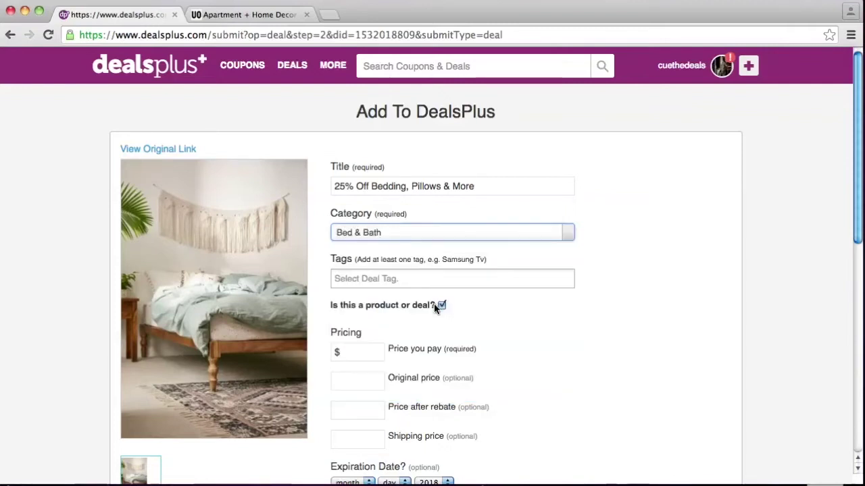
click(431, 280)
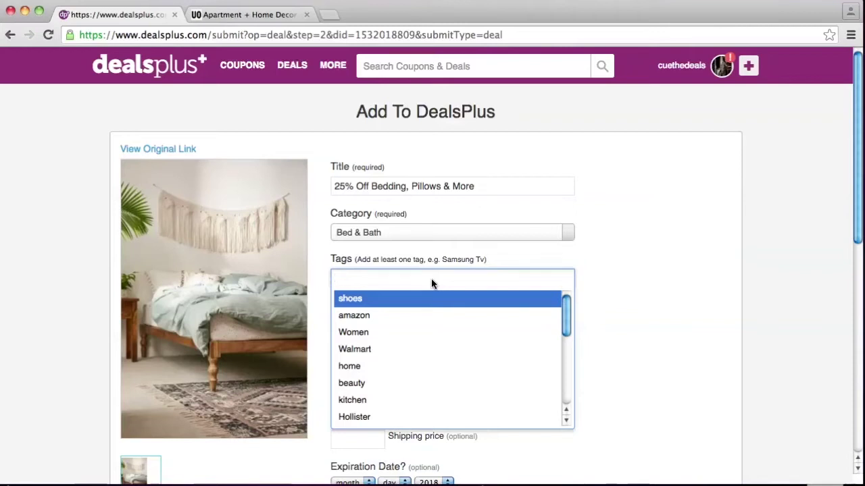
text(bedding)
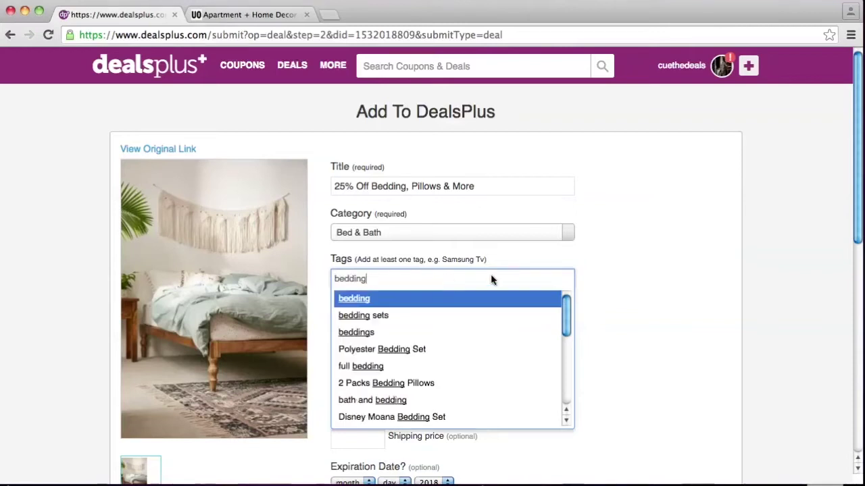
click(482, 304)
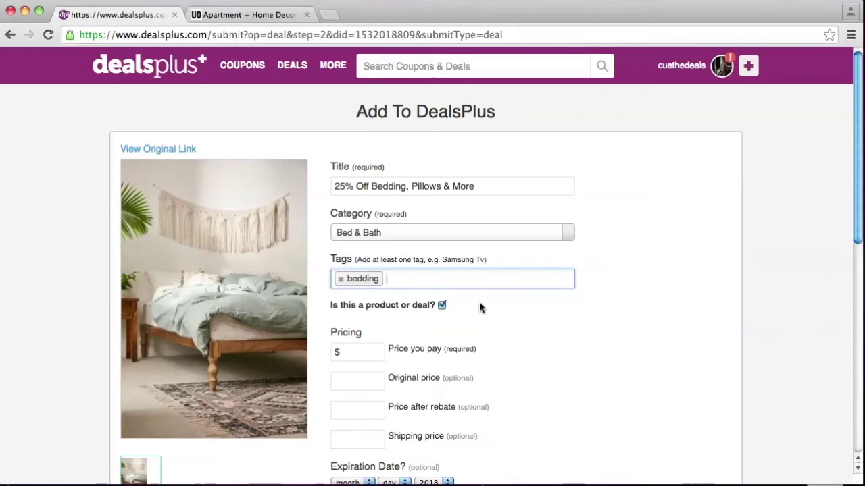
text(pillows)
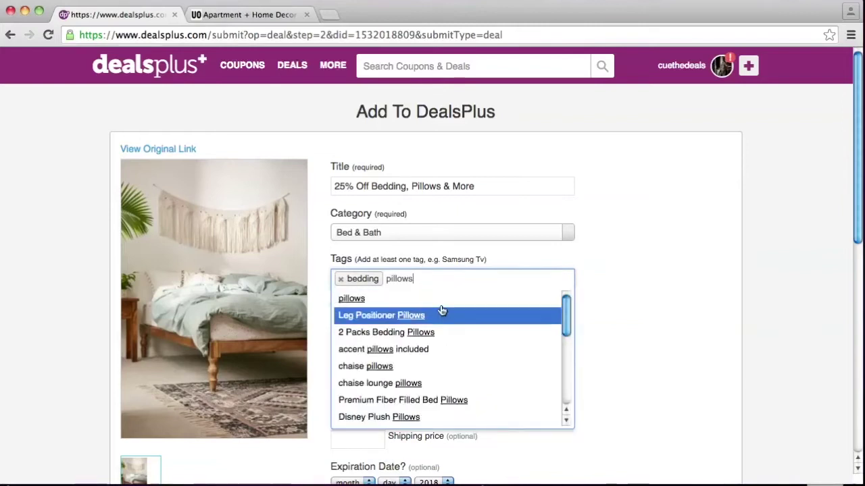
click(441, 303)
text(home)
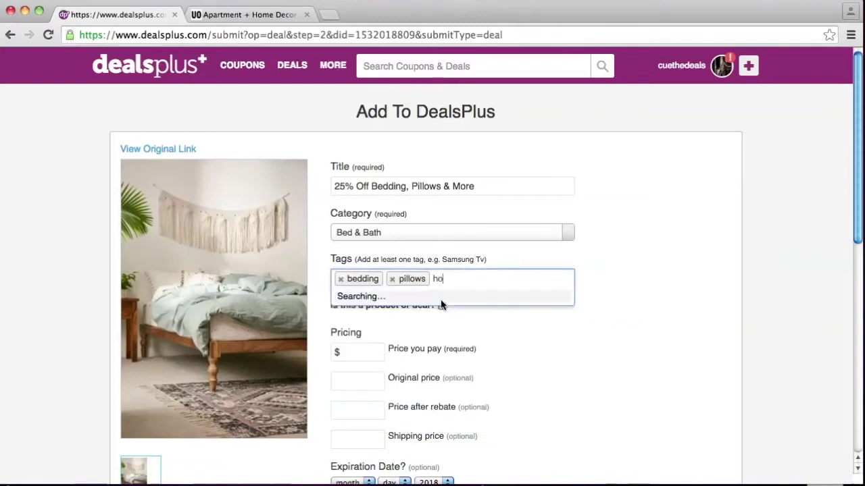
click(440, 303)
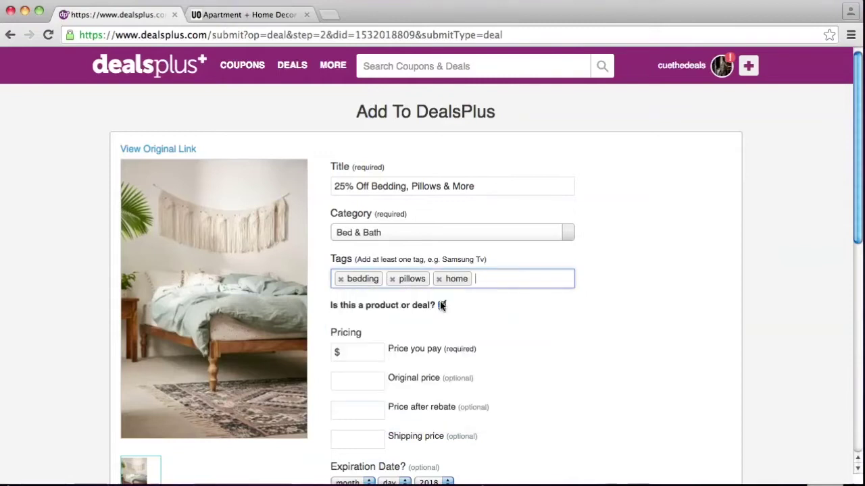
- Add bedding sets and Urban Outfitters as further tags from the suggestions
text(bed)
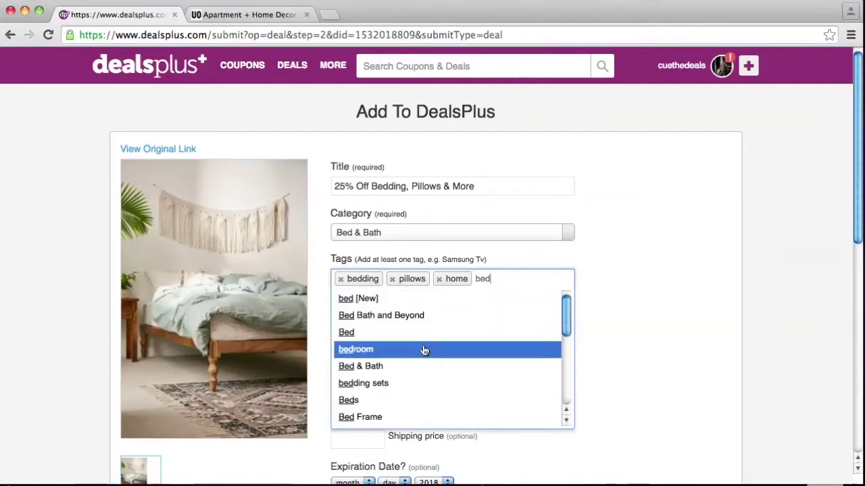
double_click(410, 383)
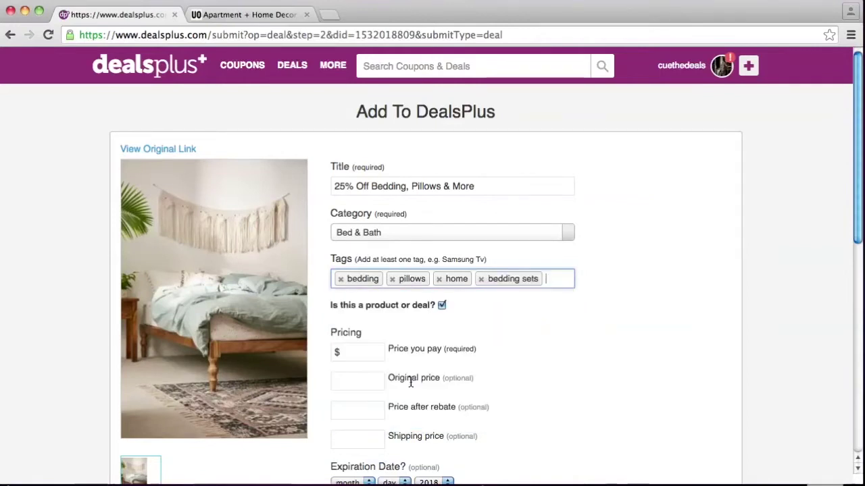
click(459, 343)
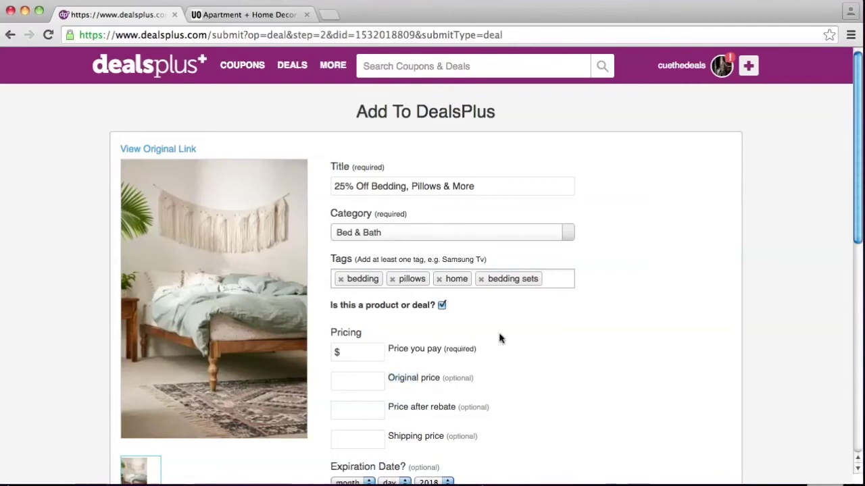
click(556, 284)
text(urban)
key(Down)
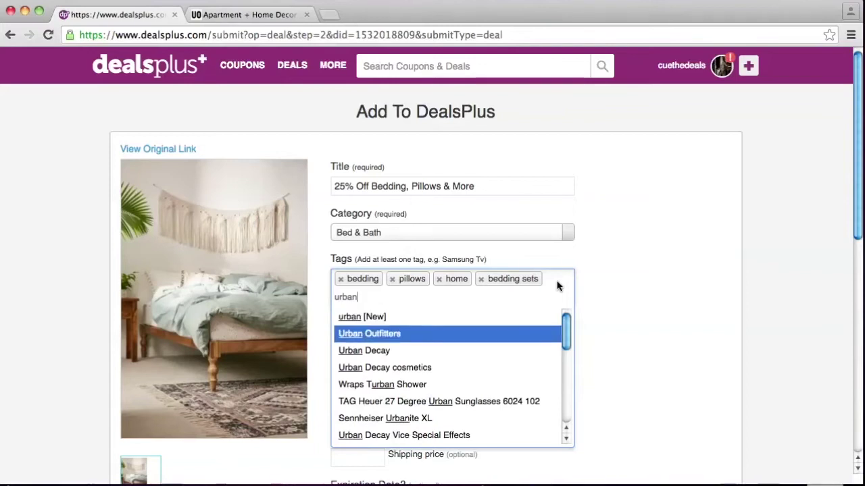
key(Return)
- Enter SALE as the price you pay, after trying 25% Off and $1.99
click(365, 370)
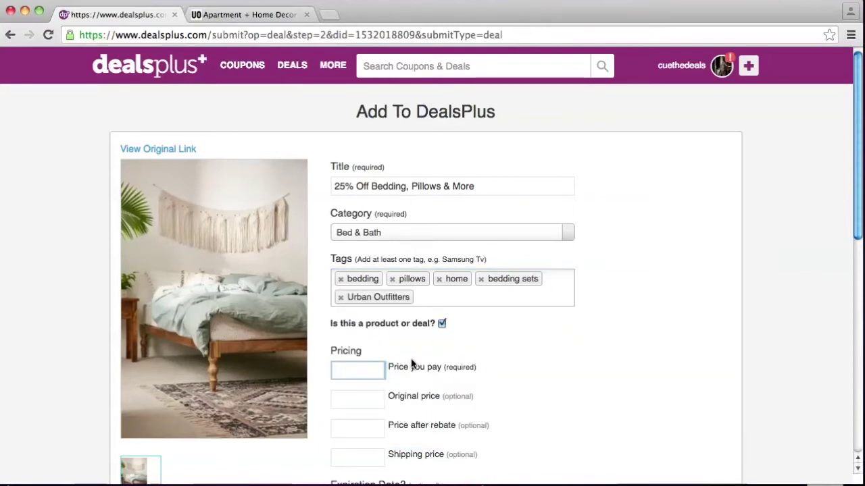
text(SALE)
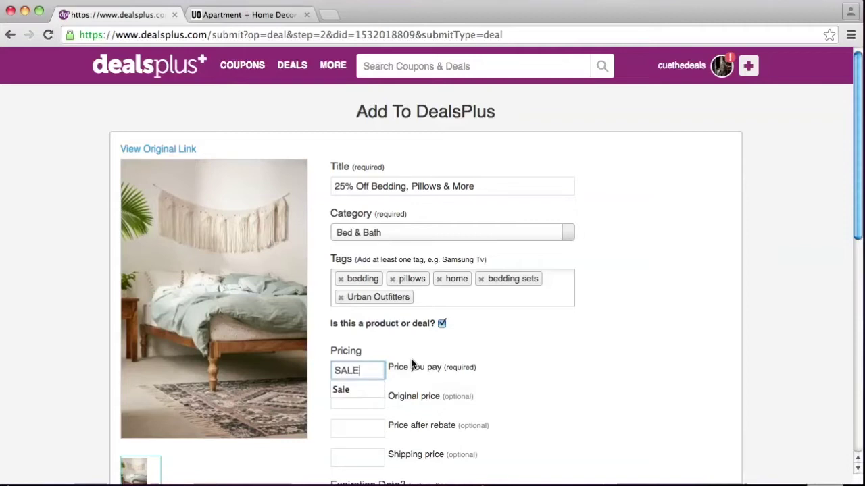
key(BackSpace)
key(BackSpace)
key(BackSpace)
key(BackSpace)
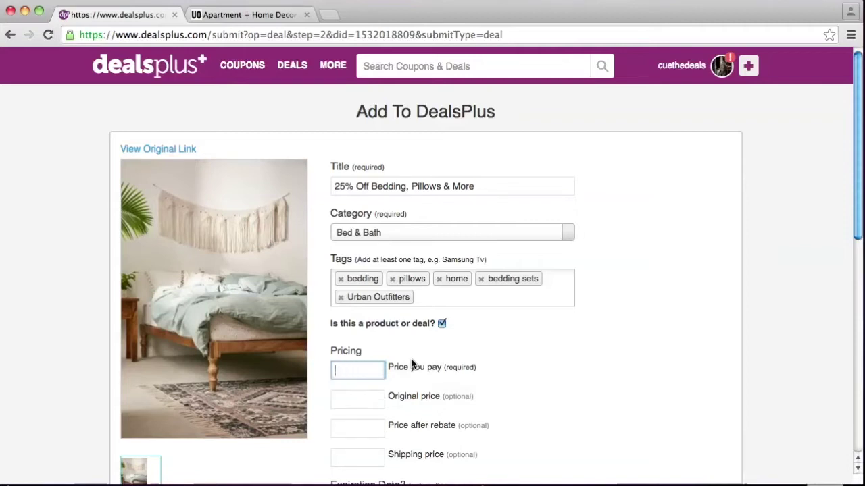
text(25% Off)
key(BackSpace)
key(BackSpace)
key(BackSpace)
key(BackSpace)
key(BackSpace)
text($1.99)
key(BackSpace)
key(BackSpace)
key(BackSpace)
key(BackSpace)
key(BackSpace)
key(BackSpace)
text(SALE)
click(500, 379)
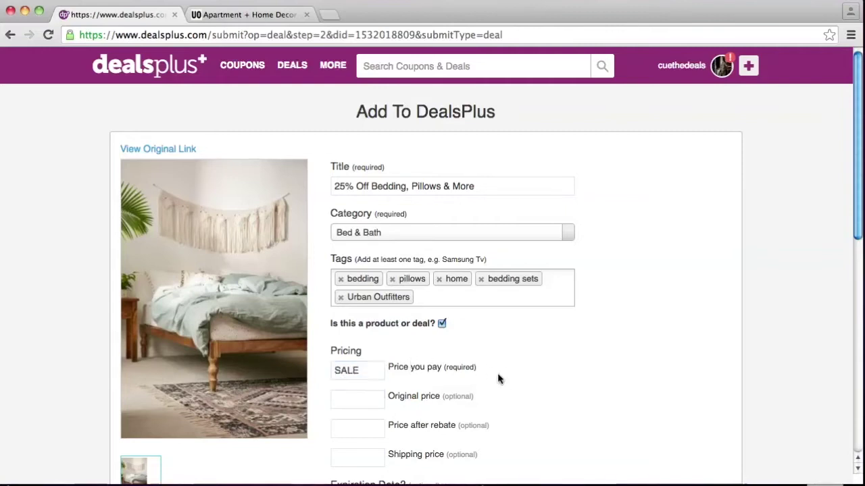
scroll(453, 398, down, 5)
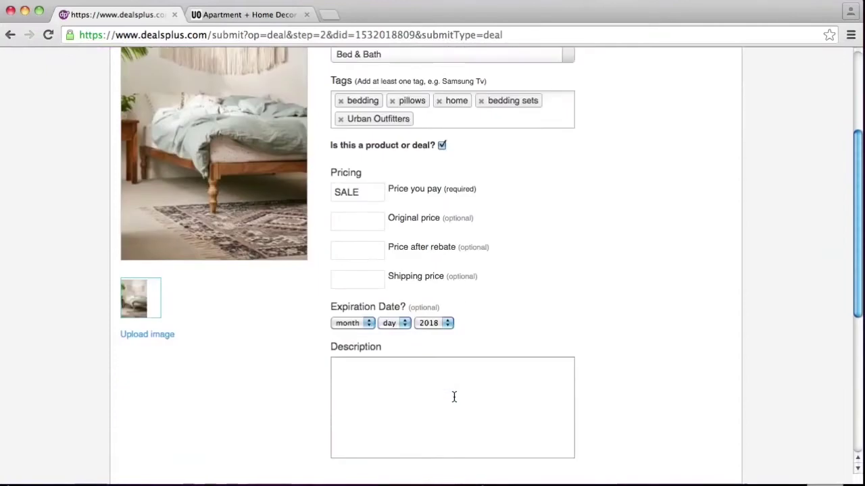
- Check the Urban Outfitters shipping information on the sale page
scroll(453, 398, up, 1)
click(342, 298)
click(277, 15)
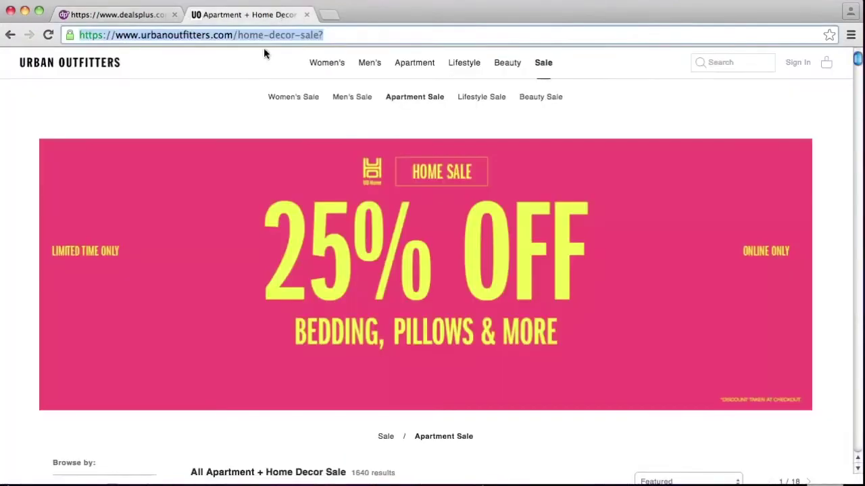
mouse_move(382, 114)
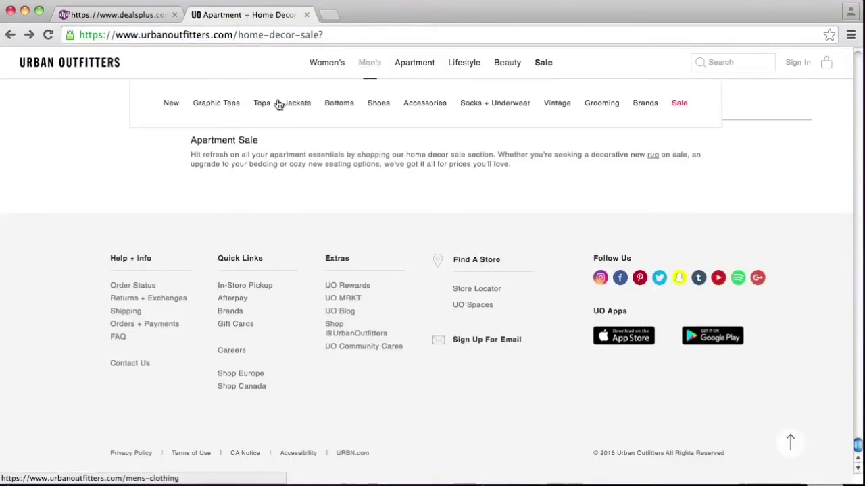
click(120, 313)
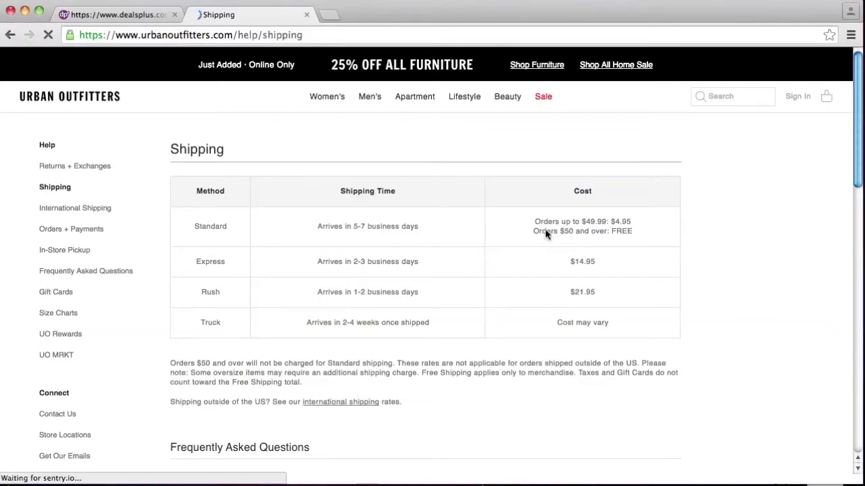
- Enter Free* as the deal's shipping price
click(111, 15)
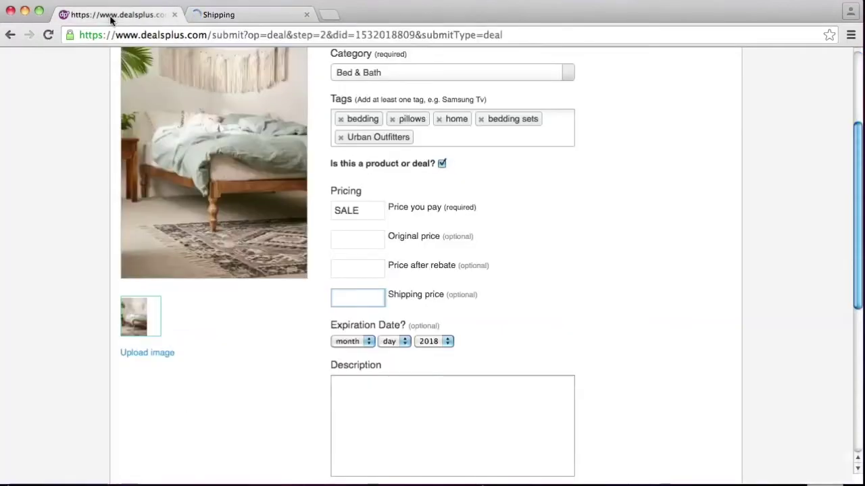
text(Free*)
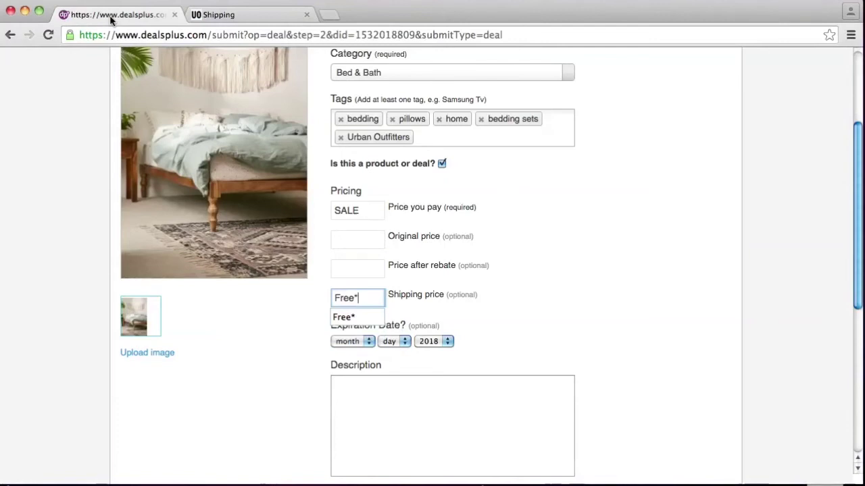
click(625, 337)
key(ctrl+Tab)
click(126, 14)
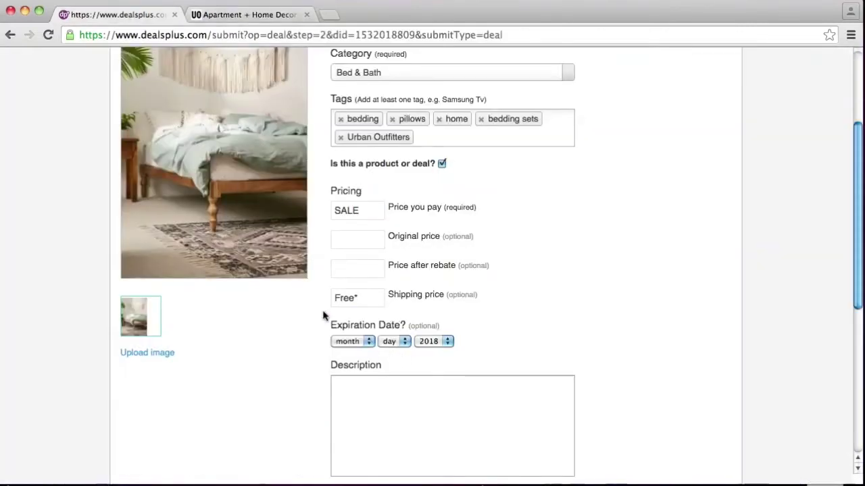
click(218, 16)
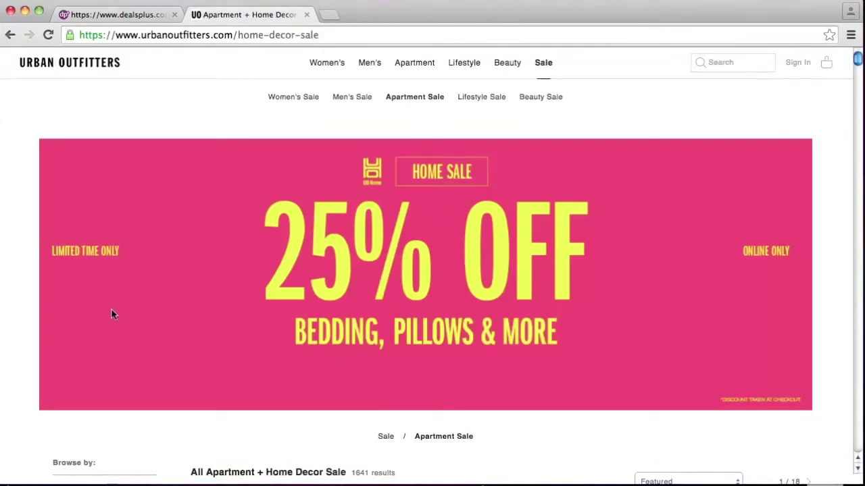
- Write 'Free shipping over $50' in the deal's Description box
click(118, 15)
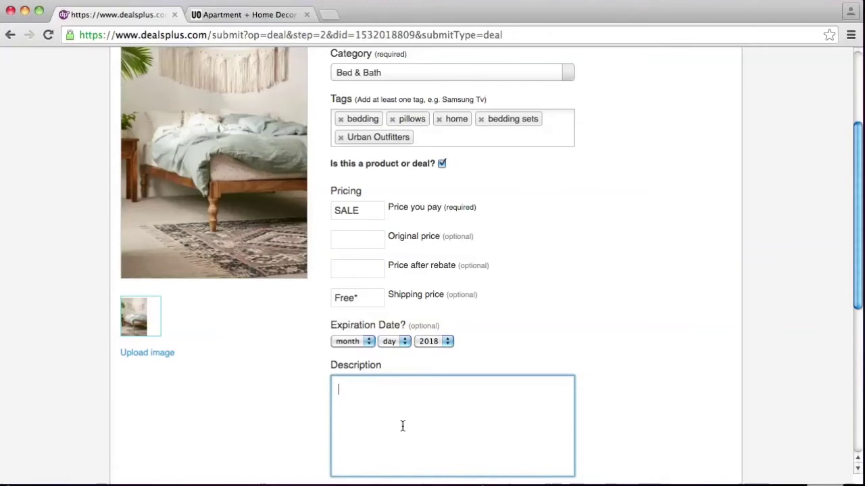
text(ree shipping o)
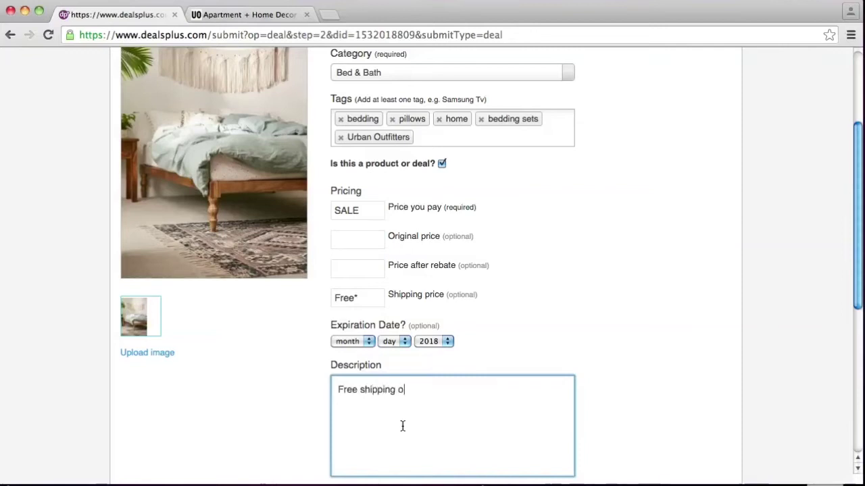
text(ver $50)
click(266, 400)
click(147, 353)
scroll(177, 309, down, 2)
click(169, 298)
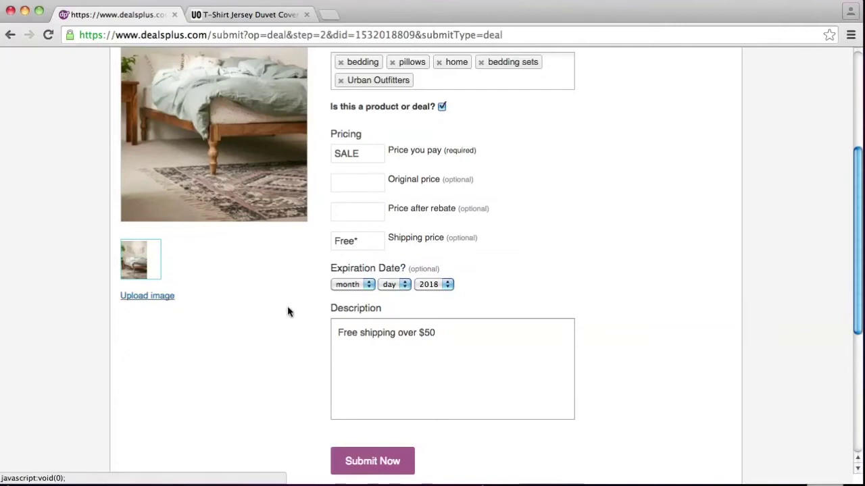
scroll(288, 312, down, 1)
scroll(288, 312, up, 3)
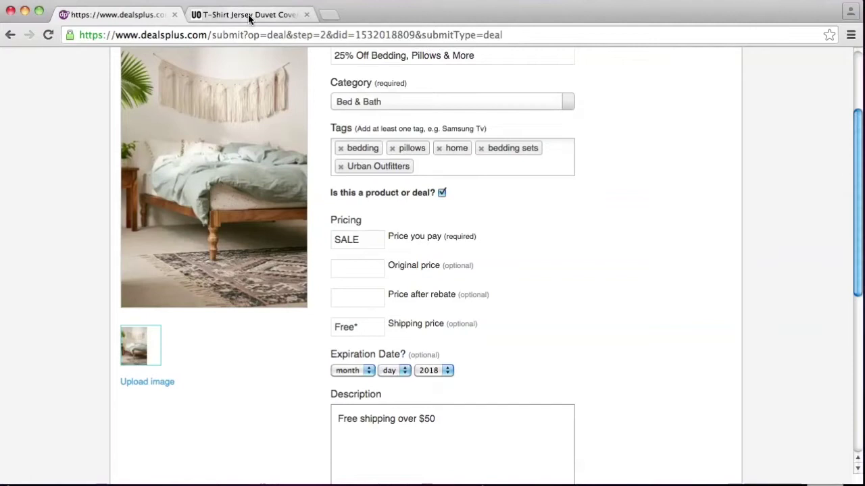
- Show the Image URL field with the Urban Outfitters image address, then scroll to Submit Now
click(165, 384)
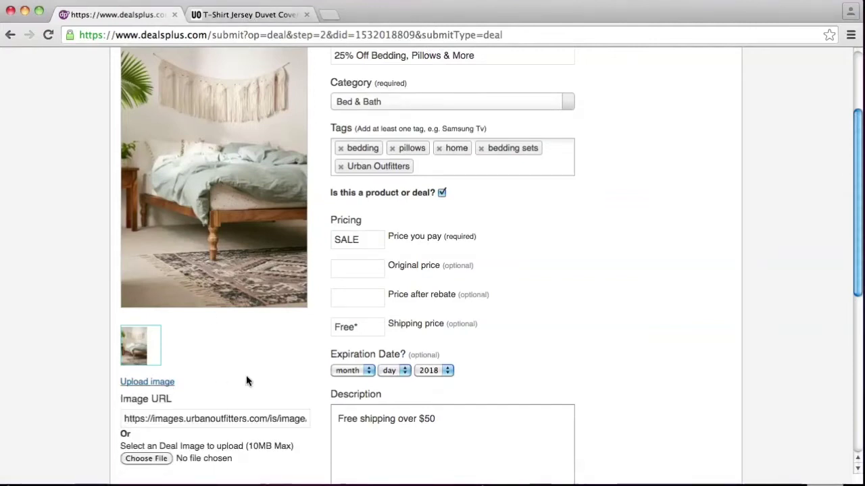
scroll(246, 378, down, 1)
scroll(246, 378, down, 1)
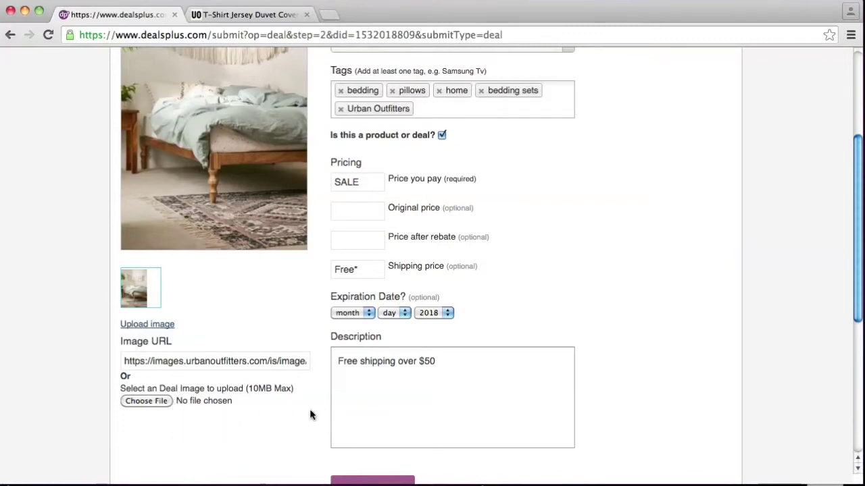
scroll(310, 413, up, 3)
scroll(311, 414, down, 5)
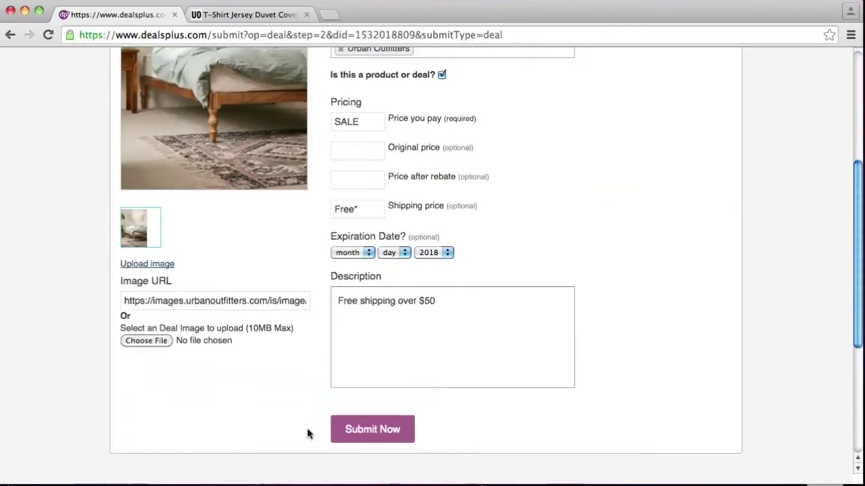
- Submit the bedding deal and open the DealsPlus home page in a new tab
click(342, 442)
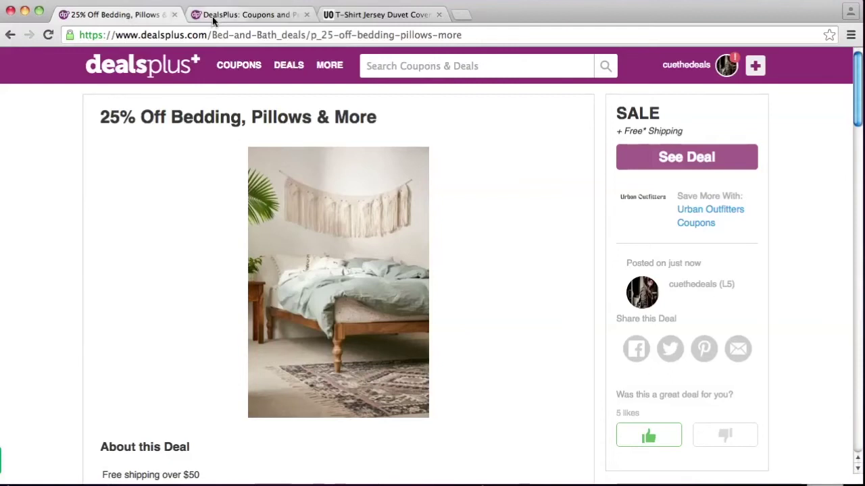
right_click(160, 76)
click(211, 75)
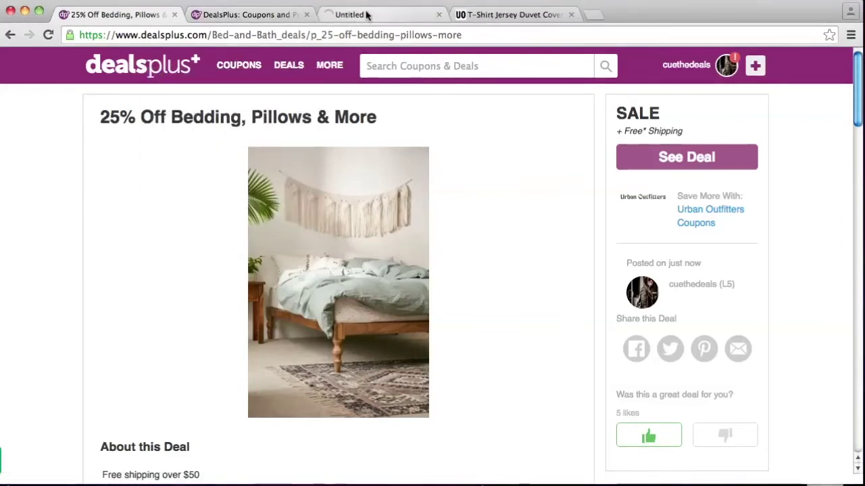
click(367, 14)
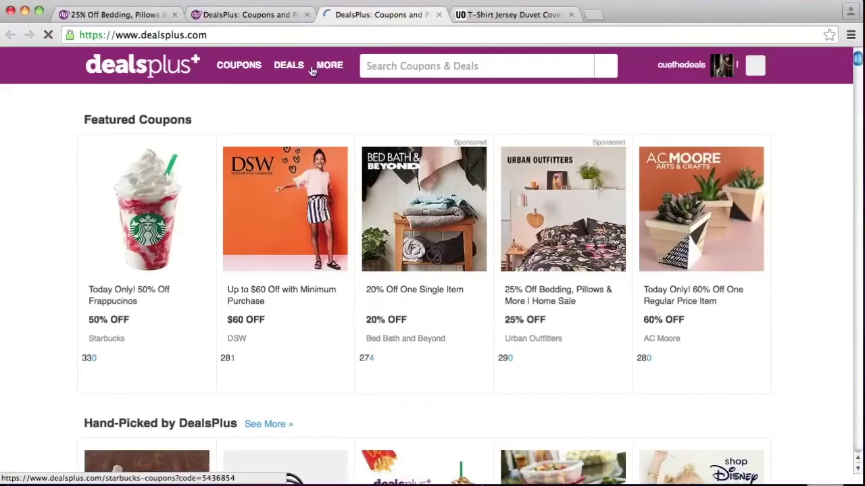
- Browse the full Hand-Picked by DealsPlus deals list
scroll(164, 268, down, 5)
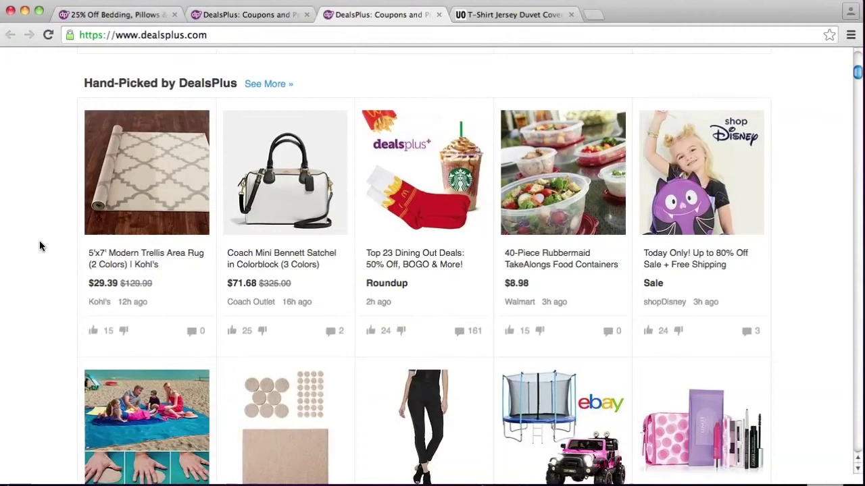
click(270, 87)
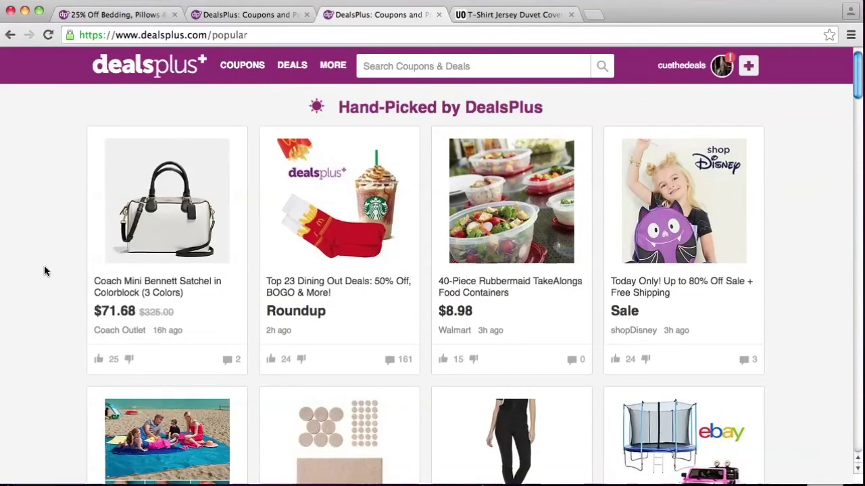
scroll(45, 271, down, 5)
scroll(44, 265, down, 4)
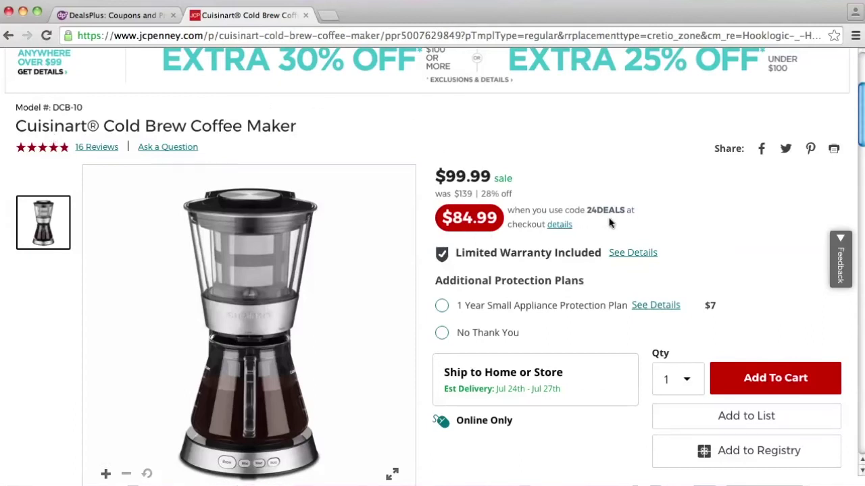
- Select the whole JCPenney Cuisinart Cold Brew Coffee Maker page URL and return to DealsPlus home
double_click(374, 35)
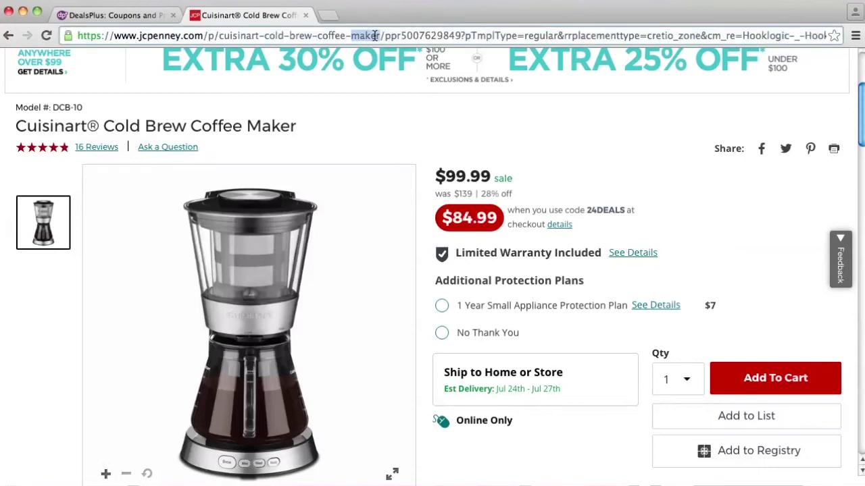
triple_click(373, 36)
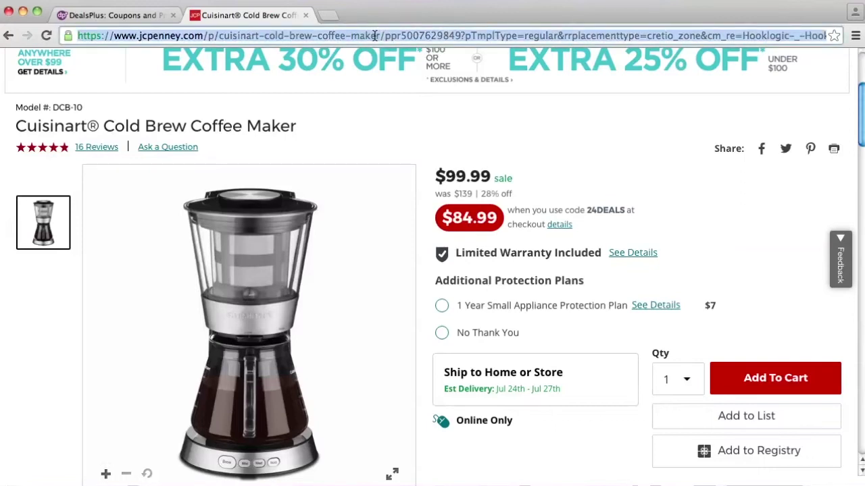
click(147, 17)
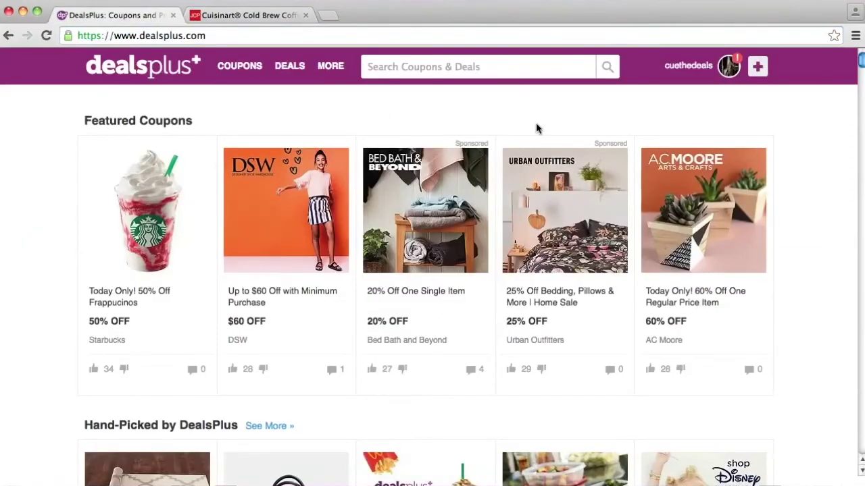
- Create a new Deal / Product post from the pasted JCPenney Cuisinart Cold Brew Coffee Maker link
click(762, 65)
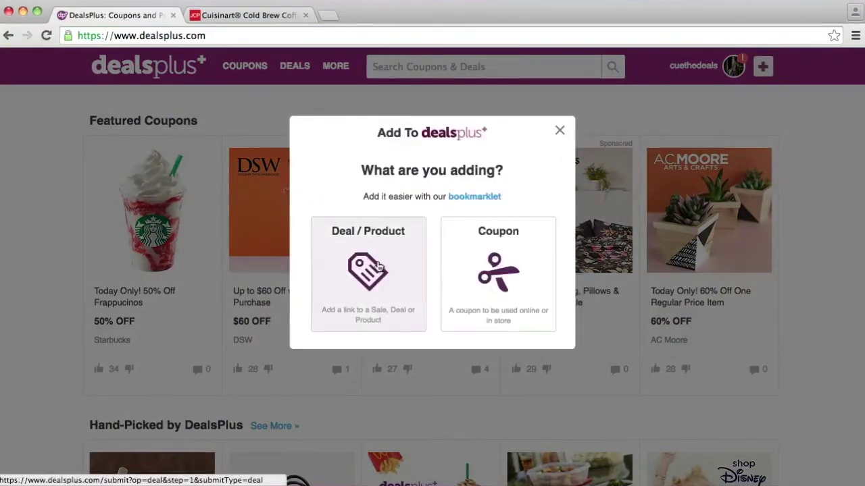
click(379, 266)
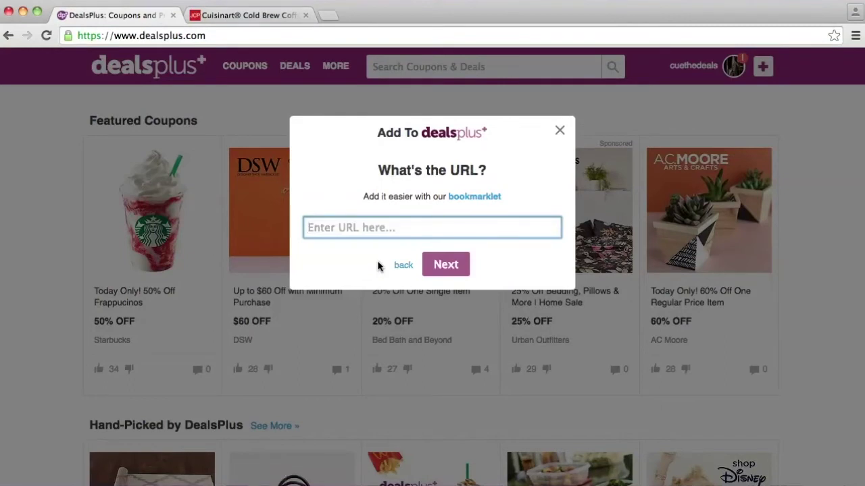
key(super+v)
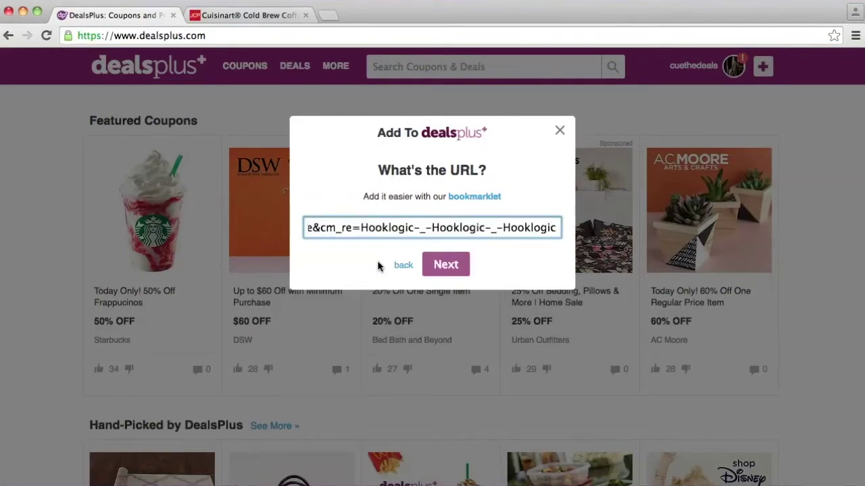
click(440, 270)
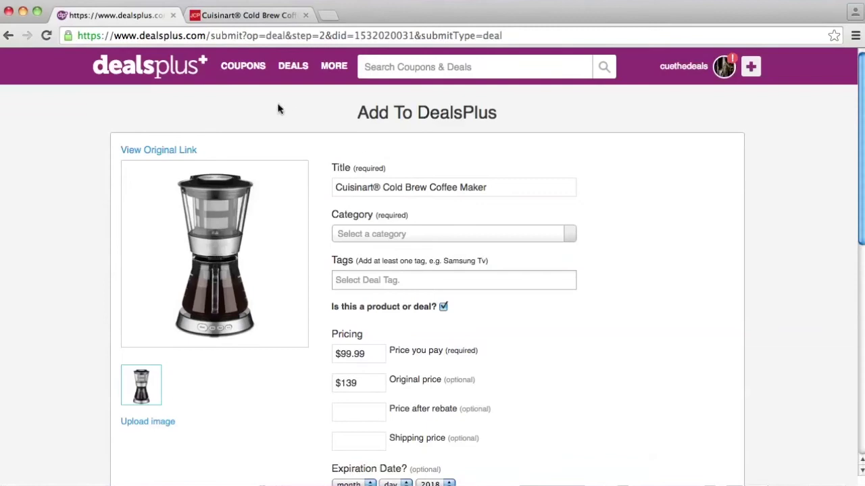
- Retitle the deal 'Cuisinart Cold Brew Coffee Maker' without the ® and file it under Kitchen & Dining
click(380, 189)
key(BackSpace)
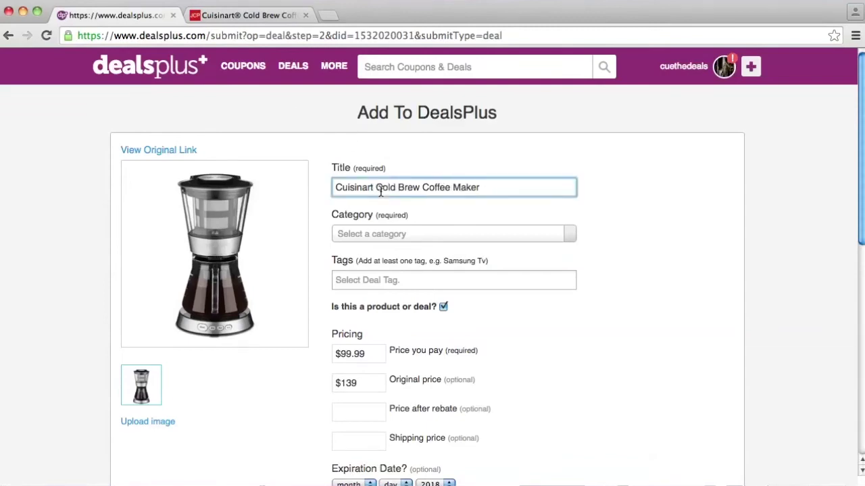
click(391, 234)
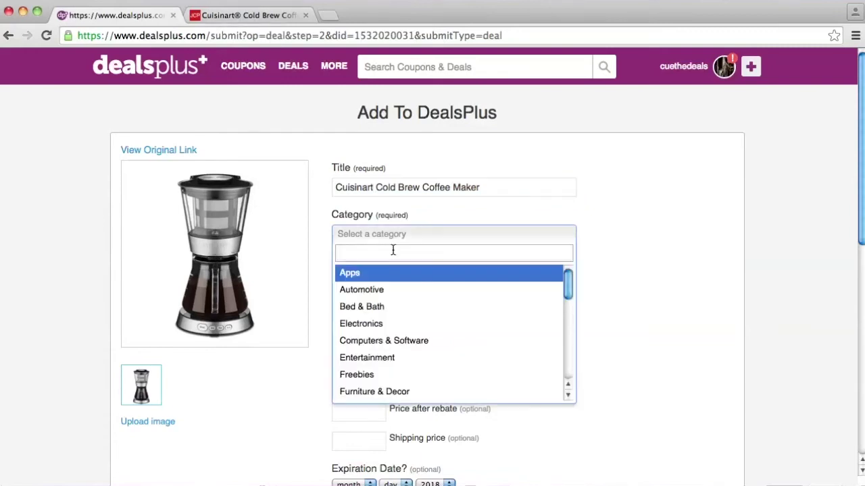
drag(567, 291, 569, 345)
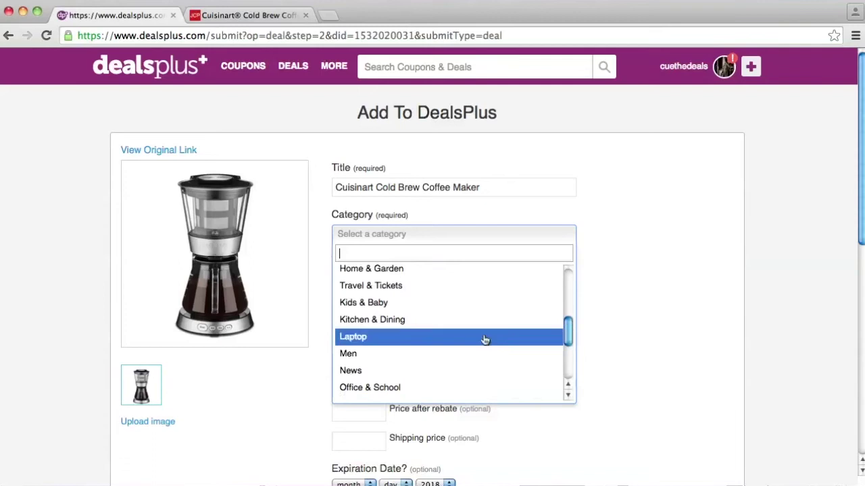
click(385, 322)
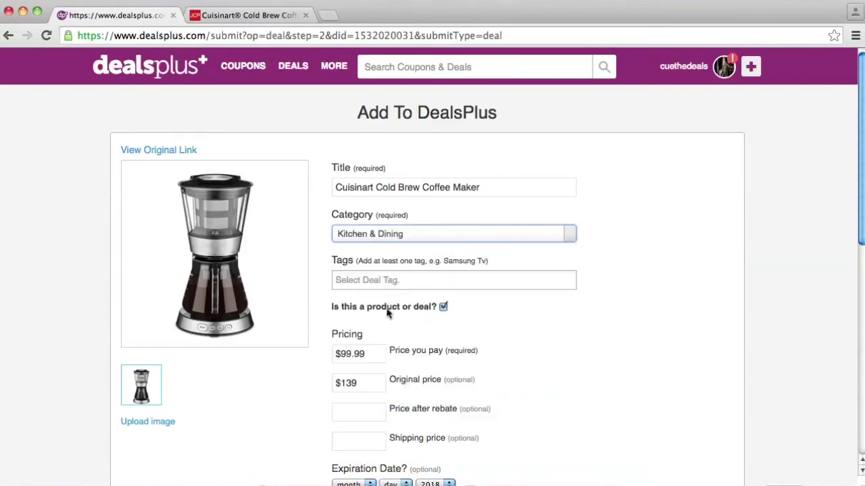
click(383, 281)
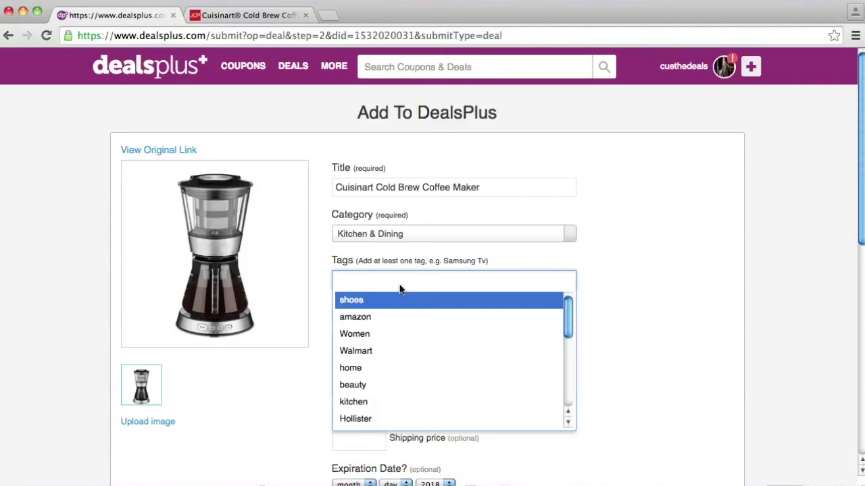
- Add the tags 'coffee maker' and 'Cuisinart Appliances' from the tag suggestions
text(coffee)
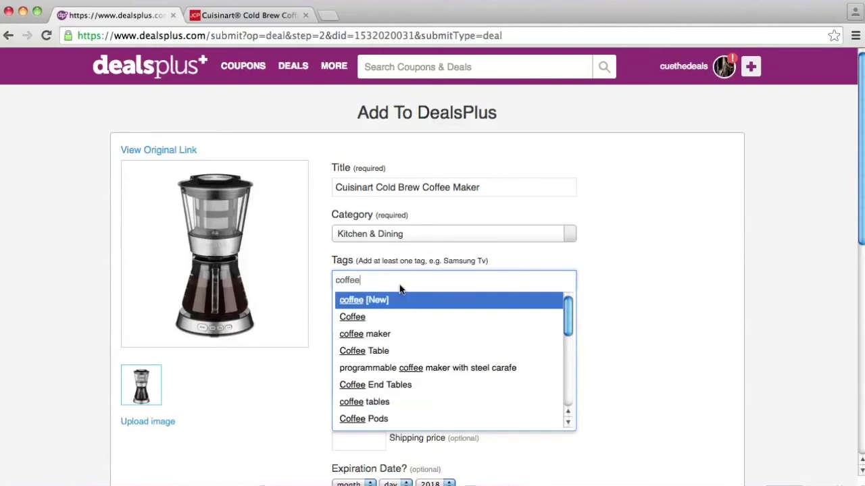
key(Down)
key(Down)
key(Return)
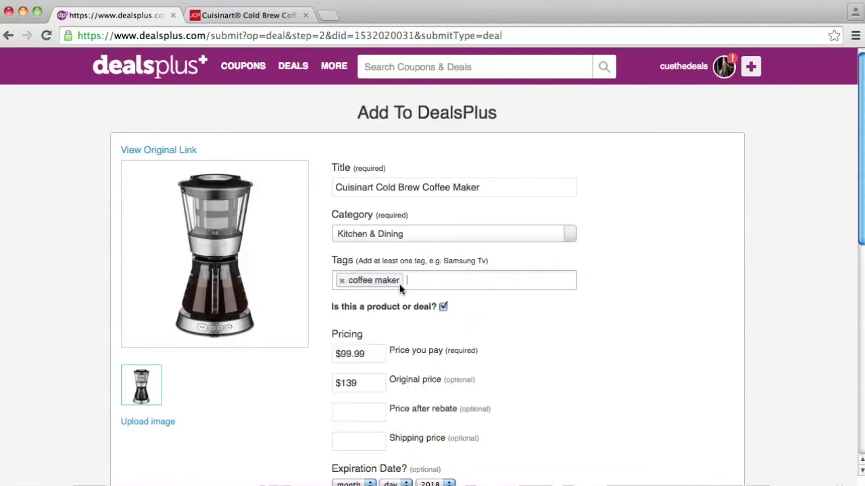
text(cusin)
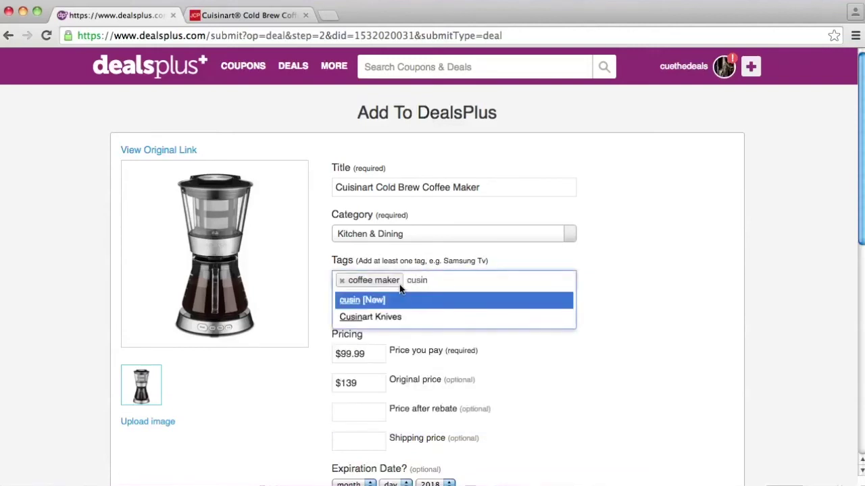
key(BackSpace)
key(BackSpace)
key(BackSpace)
text(isina)
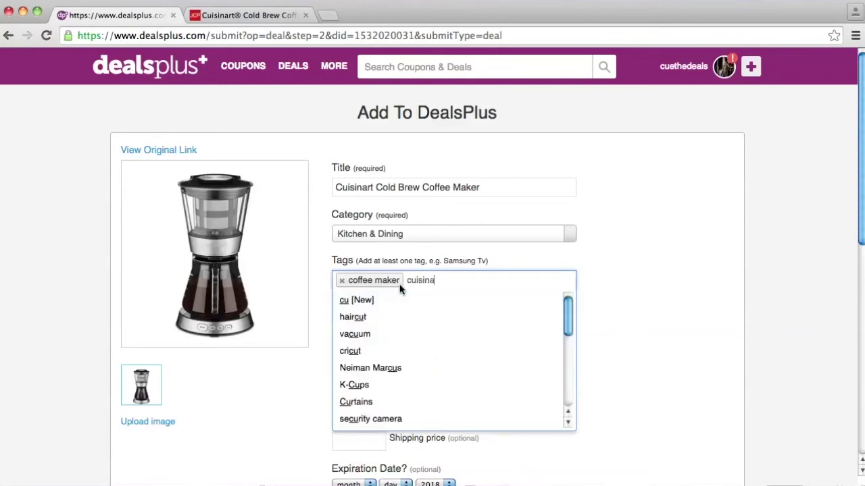
text(r)
key(Down)
key(Down)
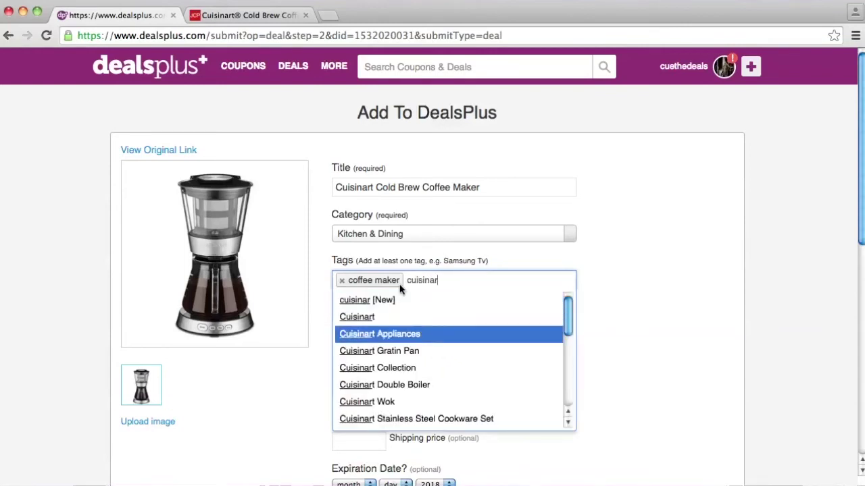
key(Return)
- Add the tags 'JCPenney' and 'kitchen appliances' from the tag suggestions
text(jcpenney)
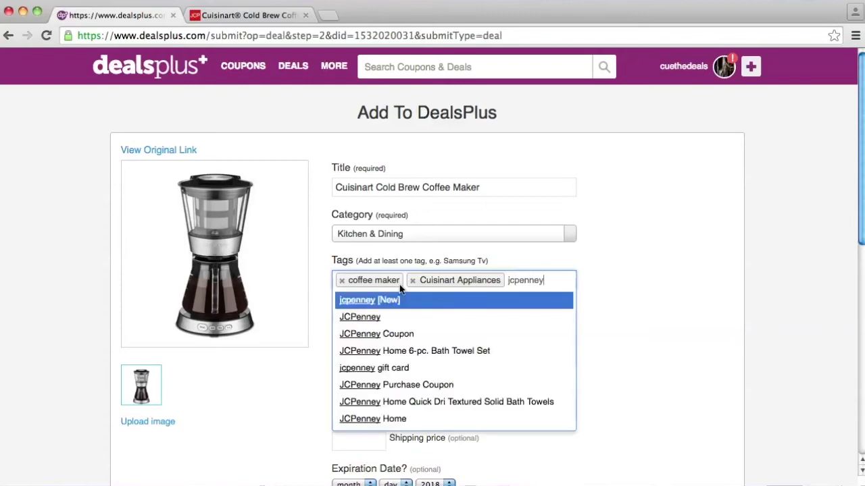
key(Down)
key(Return)
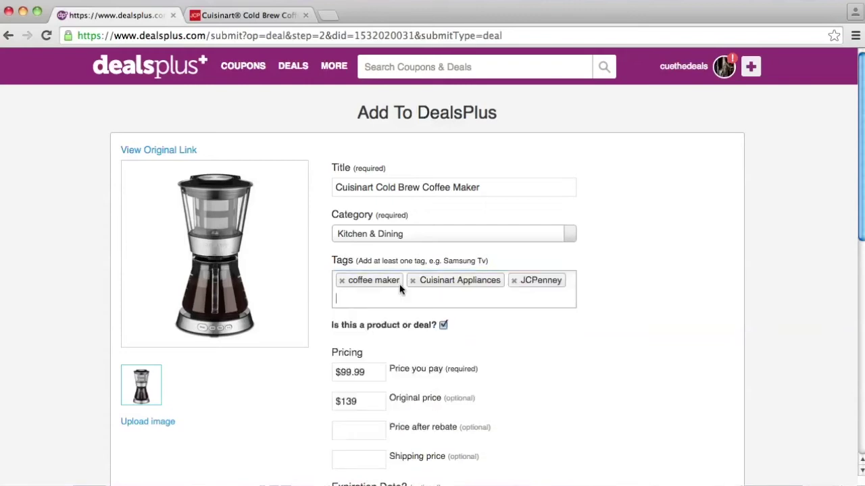
text(k)
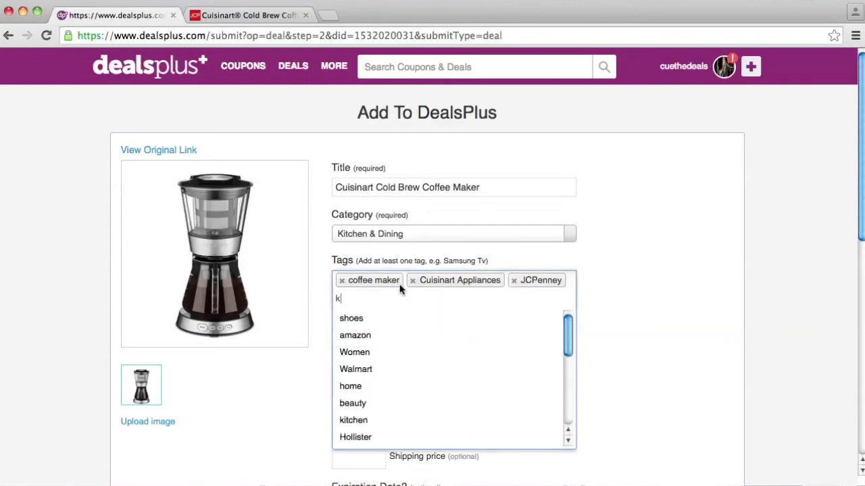
text(itchen)
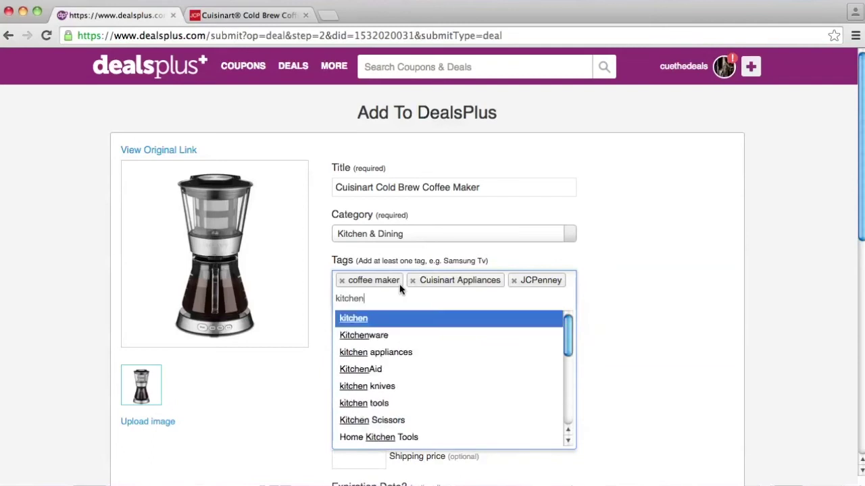
key(Down)
key(Down)
key(Return)
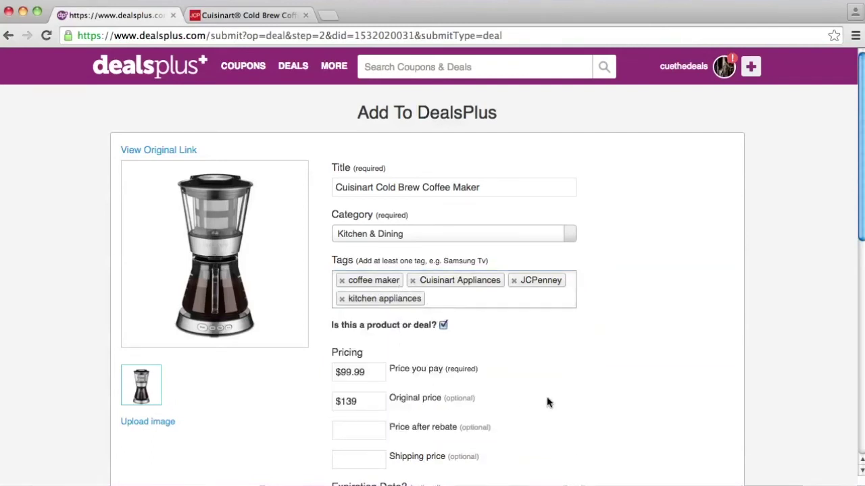
scroll(547, 402, down, 2)
scroll(547, 403, down, 1)
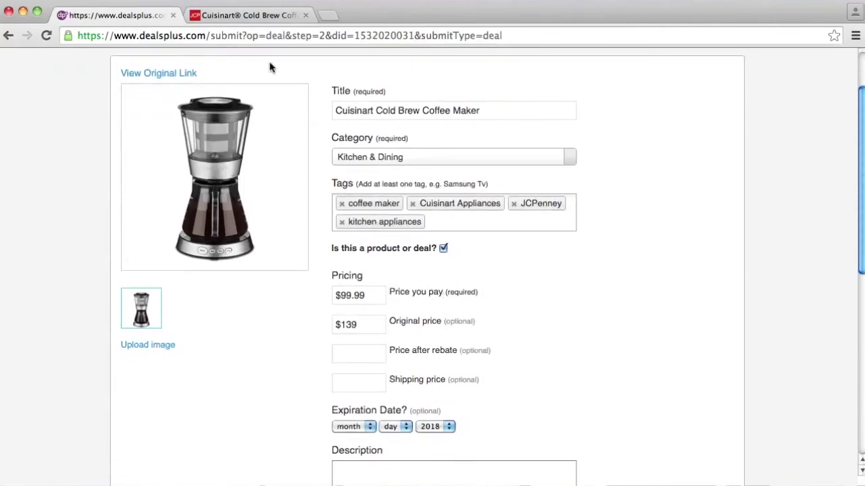
- Check the JCPenney price and change Price you pay to $84.99
click(229, 16)
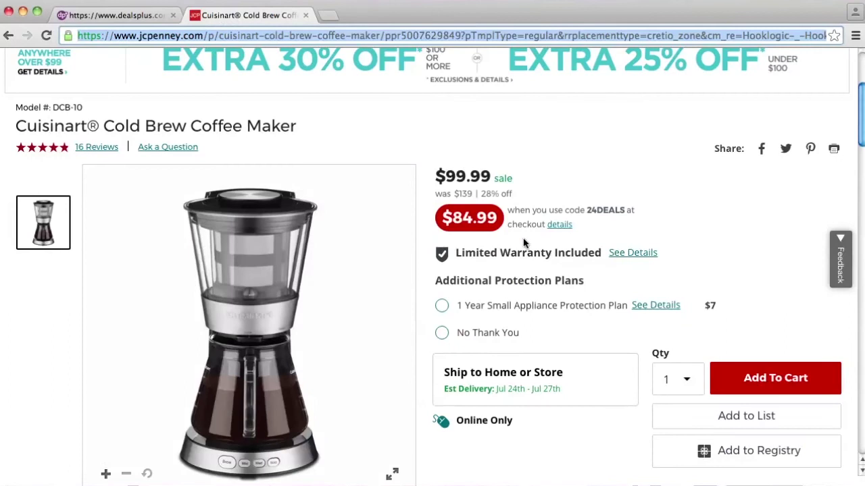
click(87, 17)
click(350, 295)
key(BackSpace)
key(BackSpace)
text(84)
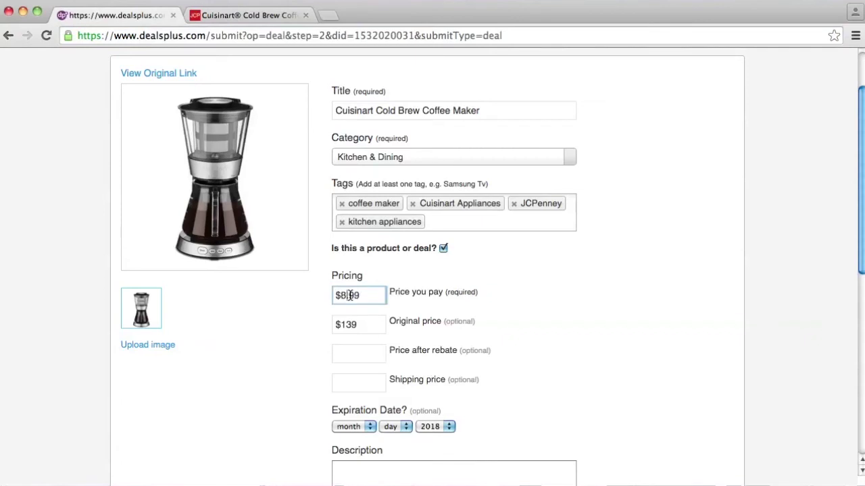
- Set the original price to $139.00, verified against the JCPenney listing
click(261, 19)
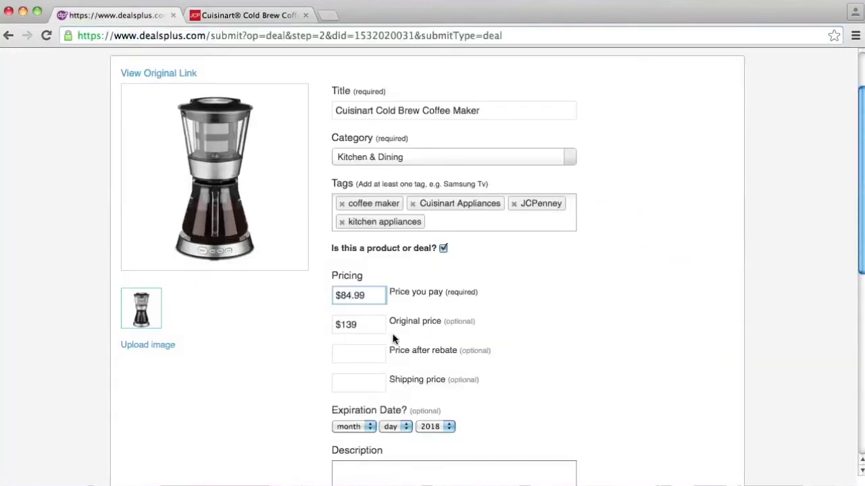
click(373, 325)
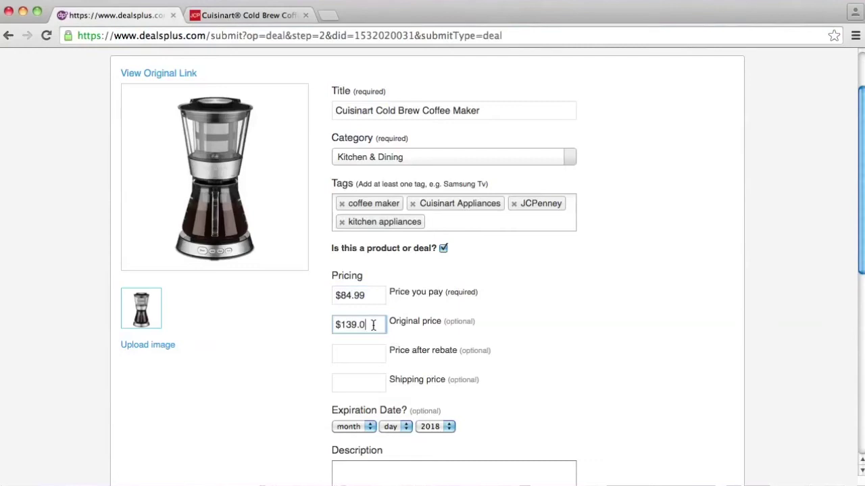
click(225, 19)
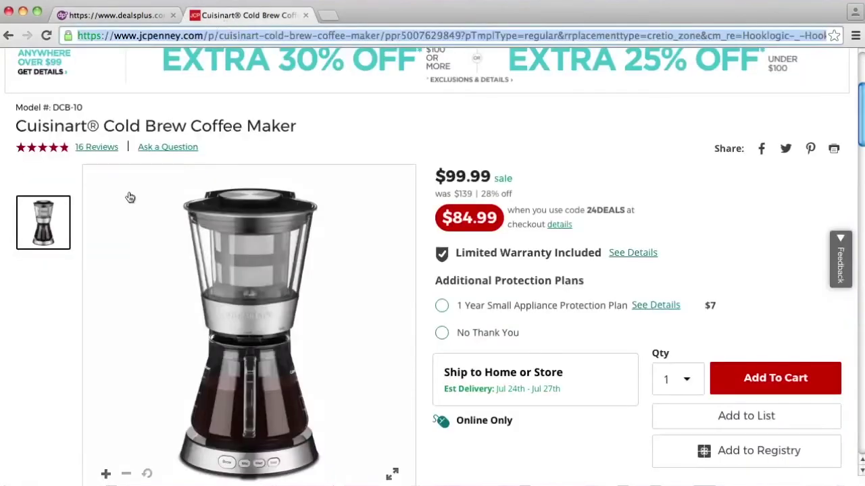
scroll(129, 197, down, 4)
scroll(130, 197, up, 7)
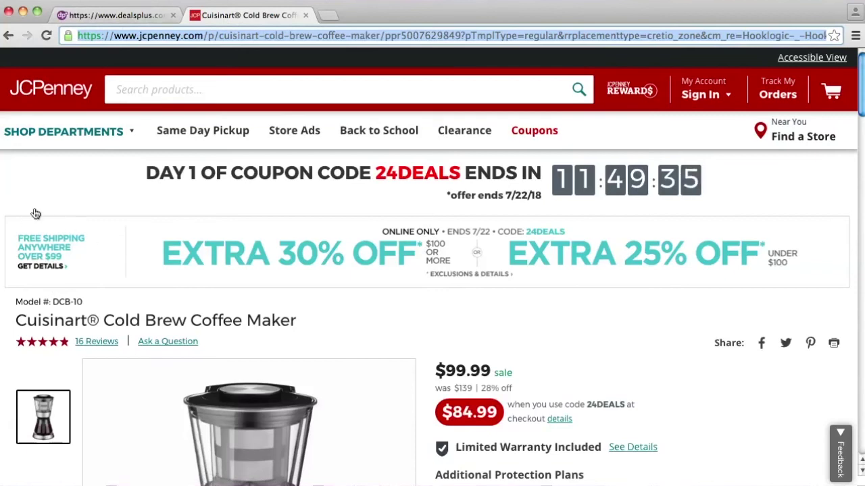
click(111, 15)
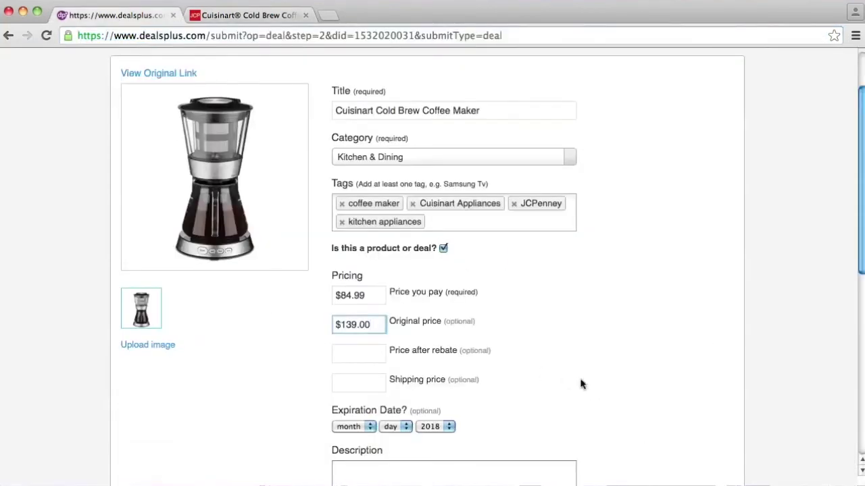
scroll(580, 382, down, 2)
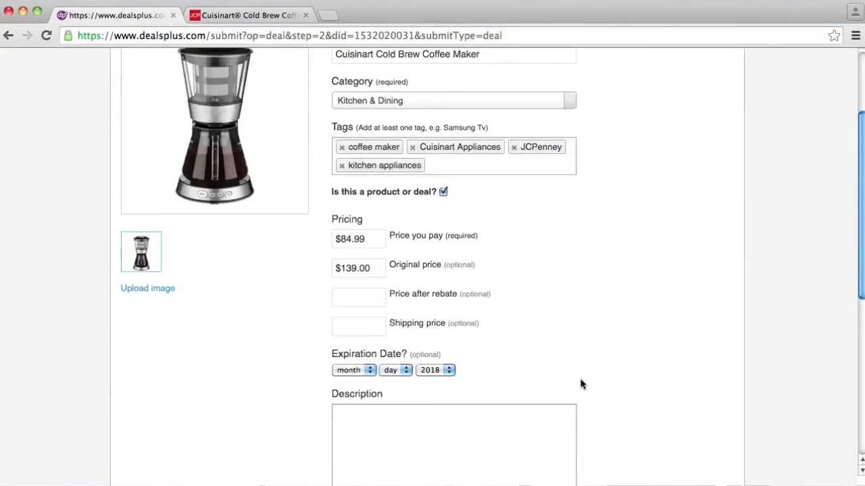
- Enter 'Free*' as the shipping price
click(351, 329)
text(F)
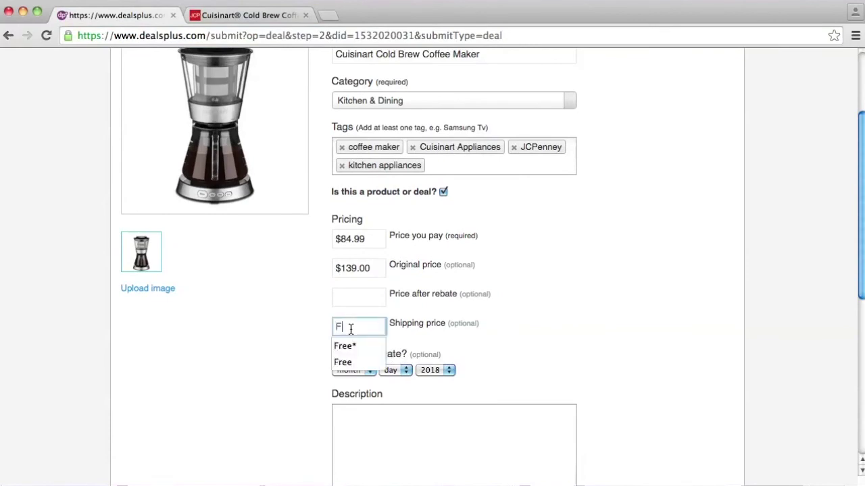
text(ree*)
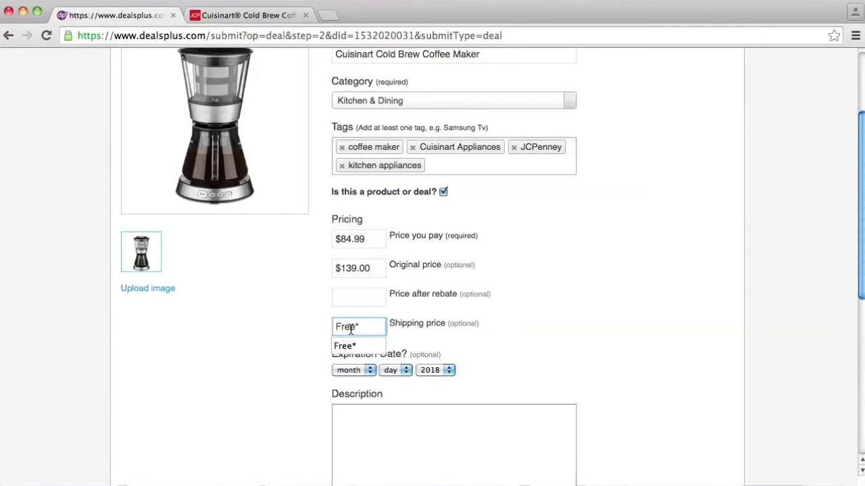
click(301, 360)
- Review the 24DEALS coupon details on the JCPenney product page
click(263, 15)
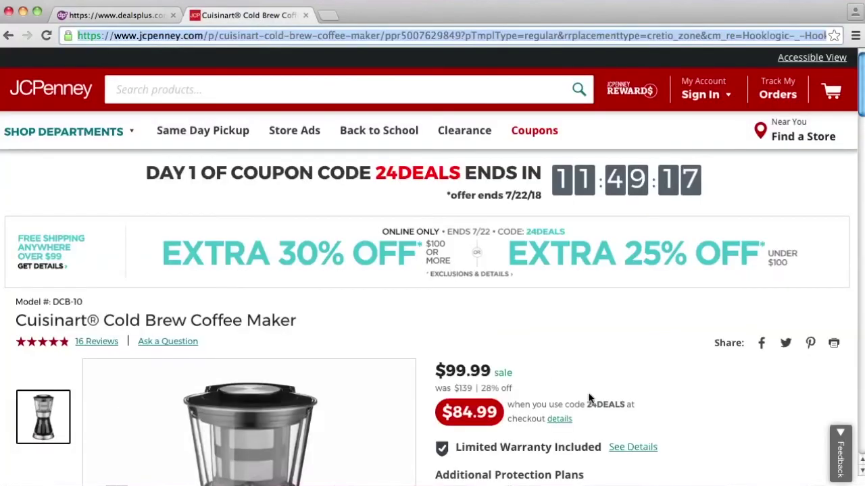
click(560, 419)
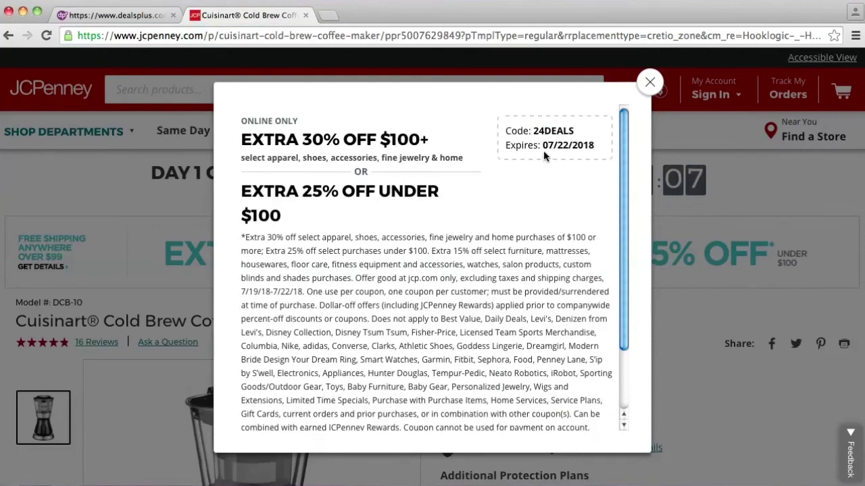
click(108, 15)
click(341, 370)
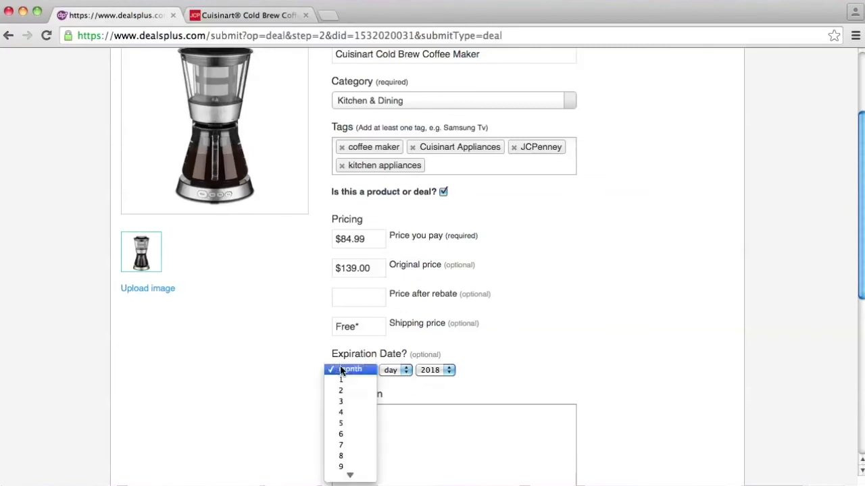
- Set the expiration date to month 7, day 22, keeping year 2018
click(346, 448)
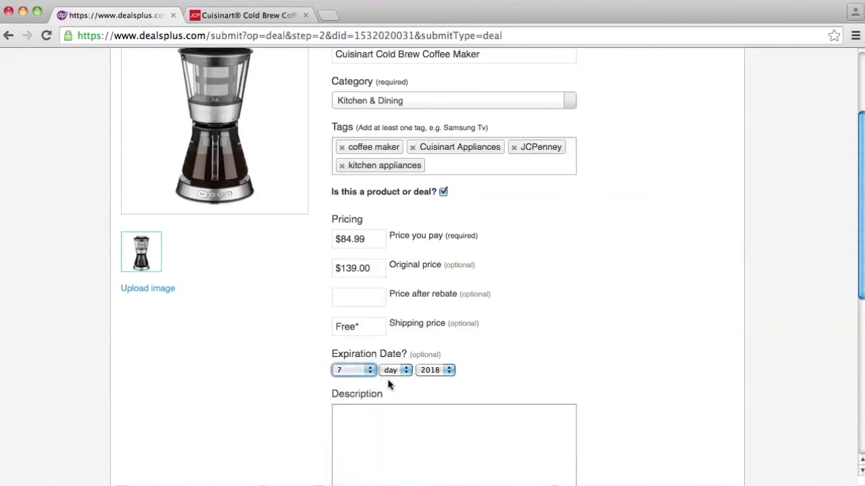
click(393, 370)
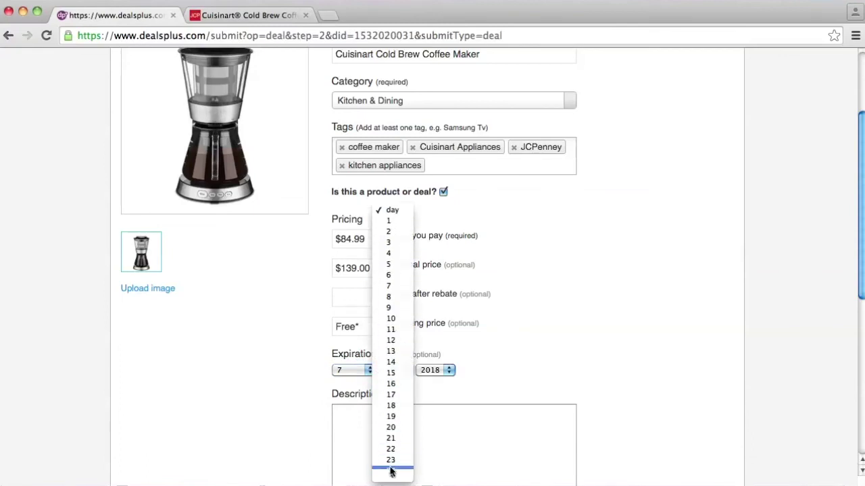
click(392, 450)
click(391, 452)
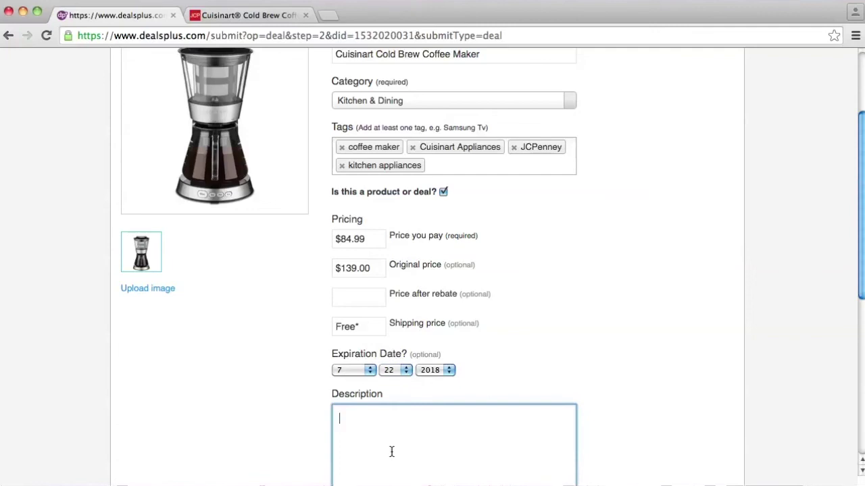
- Enter 'Code 24DEALS' and 'Free shipping over $99' as the description and reveal the image source options
text(ode 24DE)
text(ALS  )
text(Free s)
text(hipping ov)
text(er $99)
click(274, 365)
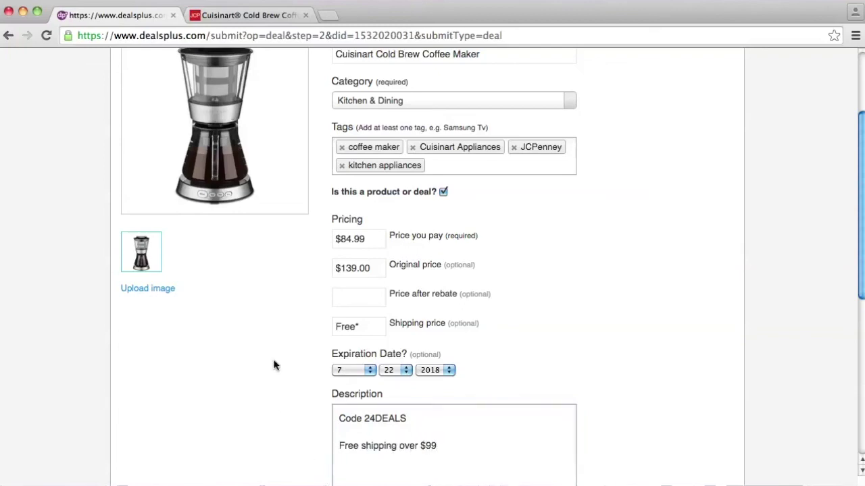
scroll(273, 365, down, 1)
scroll(273, 365, up, 5)
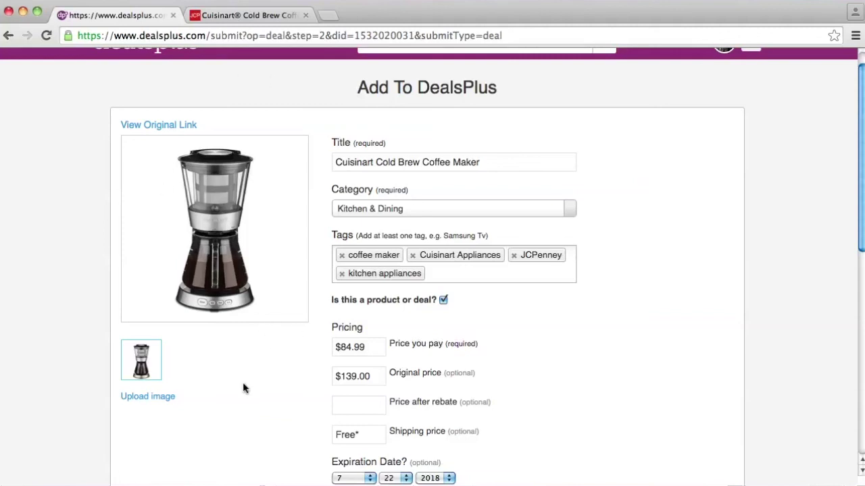
scroll(224, 402, down, 3)
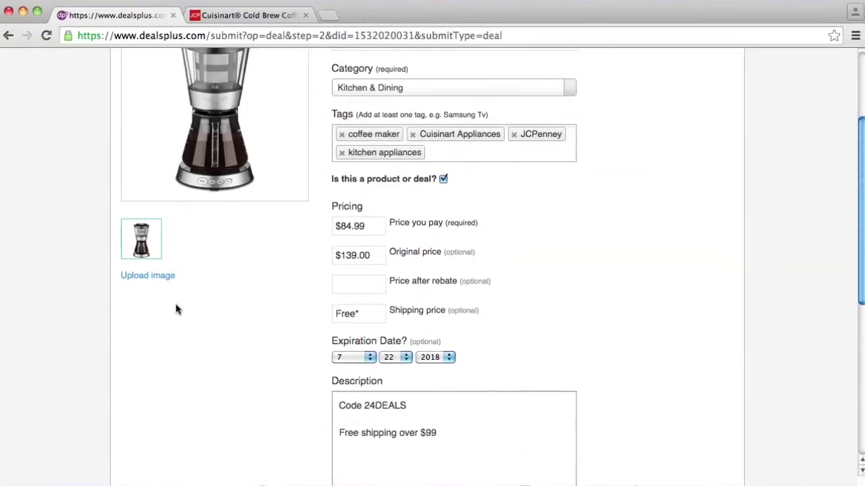
click(167, 277)
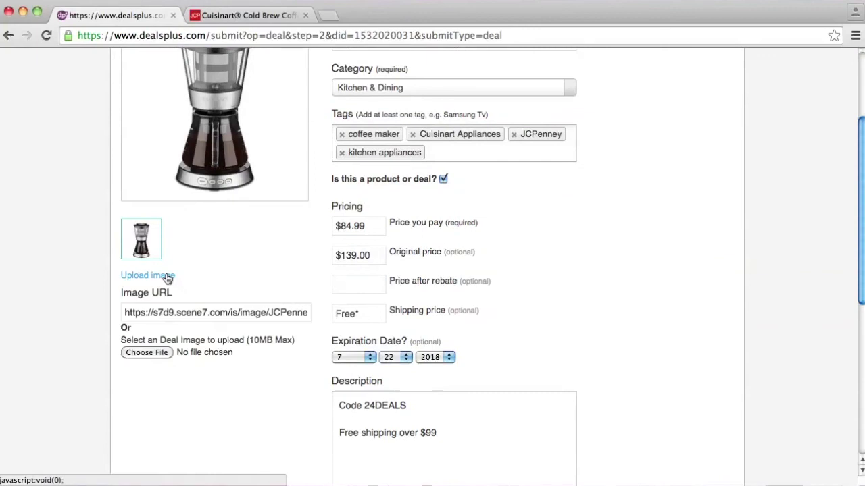